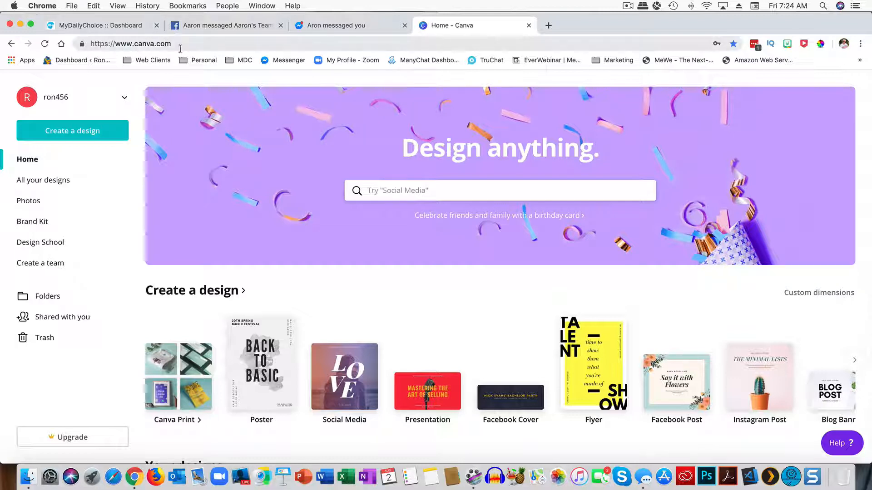
Step: Browse the list of saved designs, then go back to the Canva home page
{"action": "left_click_drag", "start_coordinate": [171, 44], "coordinate": [116, 43]}
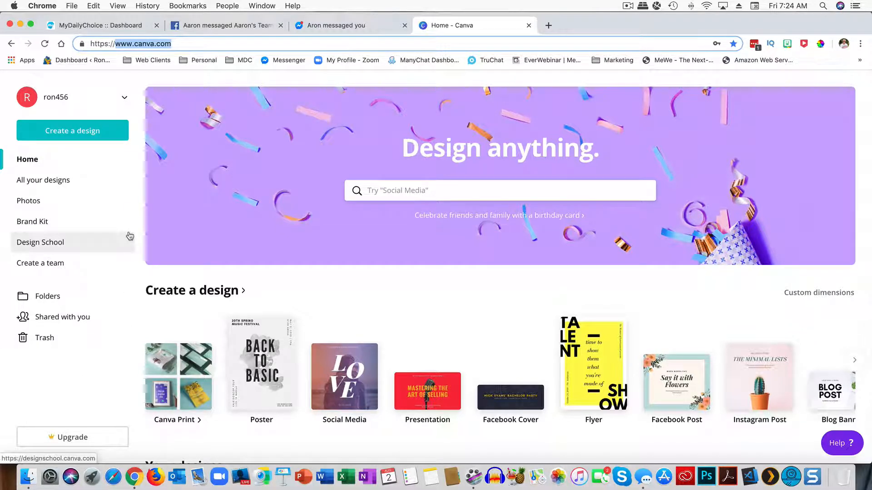
{"action": "left_click", "coordinate": [42, 180]}
{"action": "scroll", "coordinate": [289, 278], "scroll_direction": "down", "scroll_amount": 20}
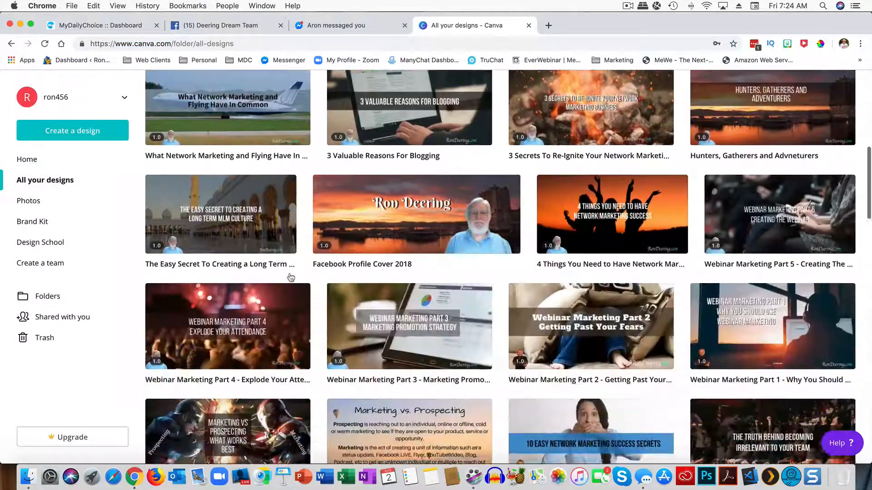
{"action": "scroll", "coordinate": [291, 277], "scroll_direction": "down", "scroll_amount": 20}
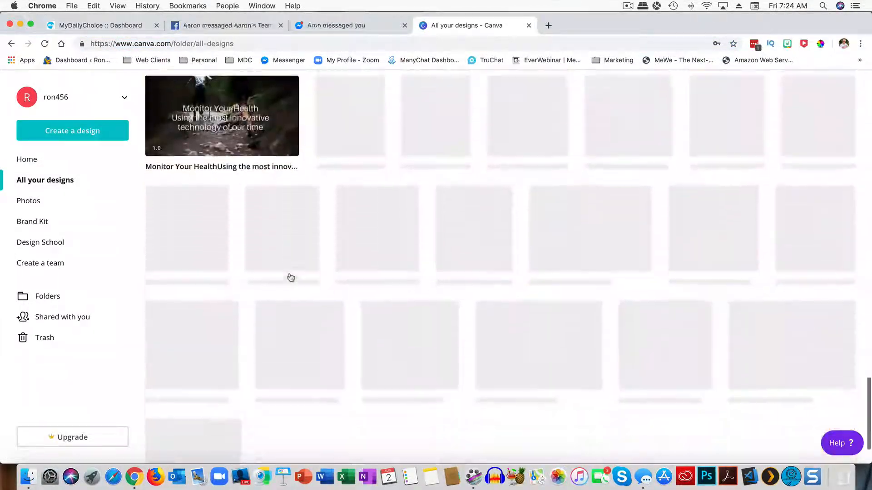
{"action": "scroll", "coordinate": [291, 278], "scroll_direction": "up", "scroll_amount": 20}
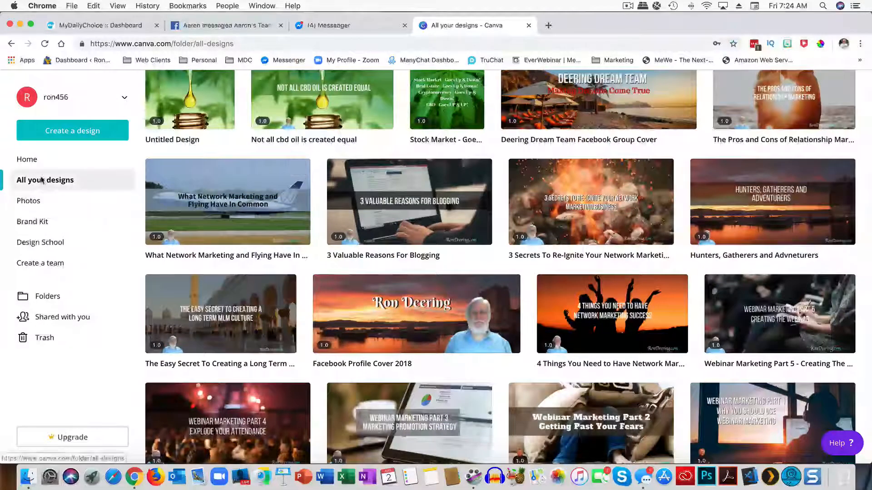
{"action": "left_click", "coordinate": [27, 159]}
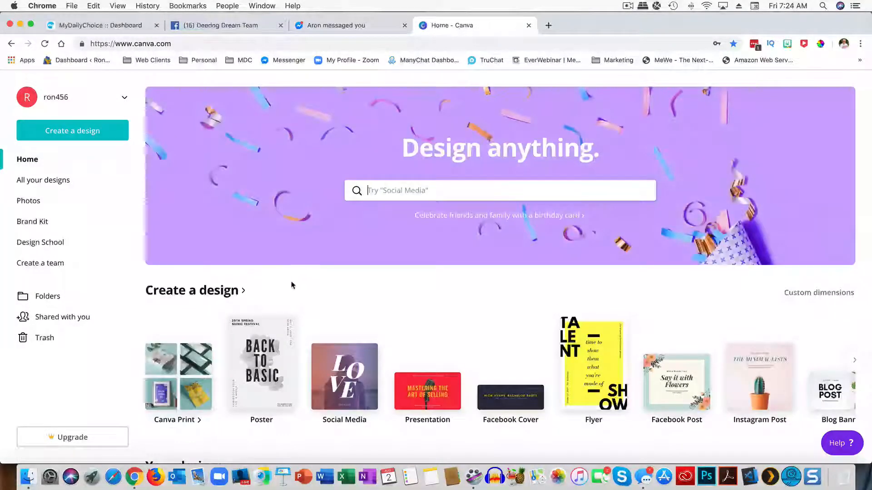
Step: Create a custom-size blank design of 1920 × 1080 px
{"action": "left_click", "coordinate": [59, 127]}
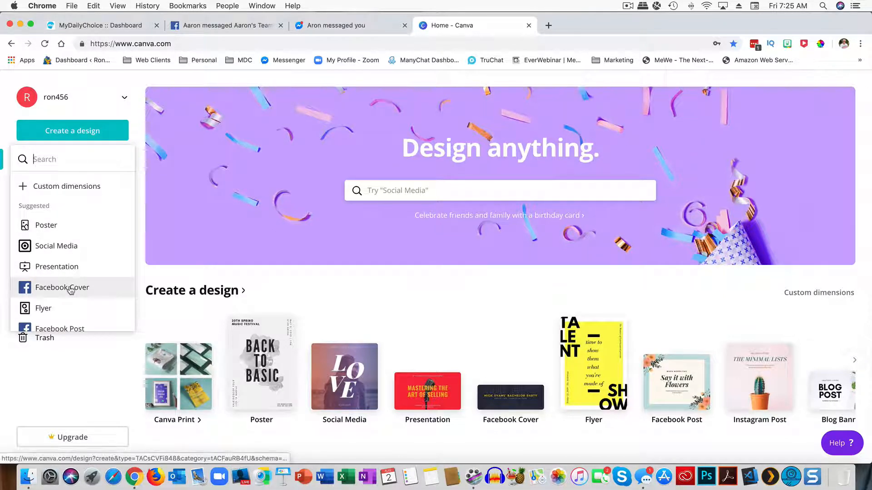
{"action": "scroll", "coordinate": [71, 291], "scroll_direction": "down", "scroll_amount": 2}
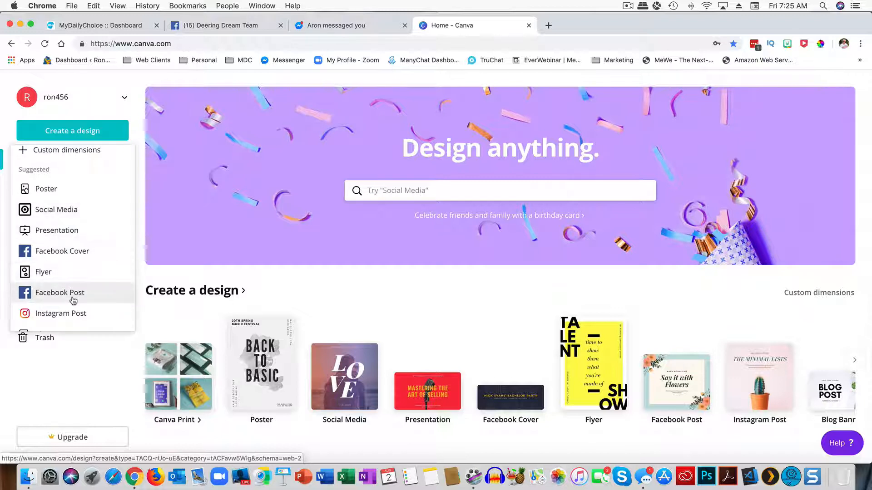
{"action": "scroll", "coordinate": [68, 296], "scroll_direction": "down", "scroll_amount": 2}
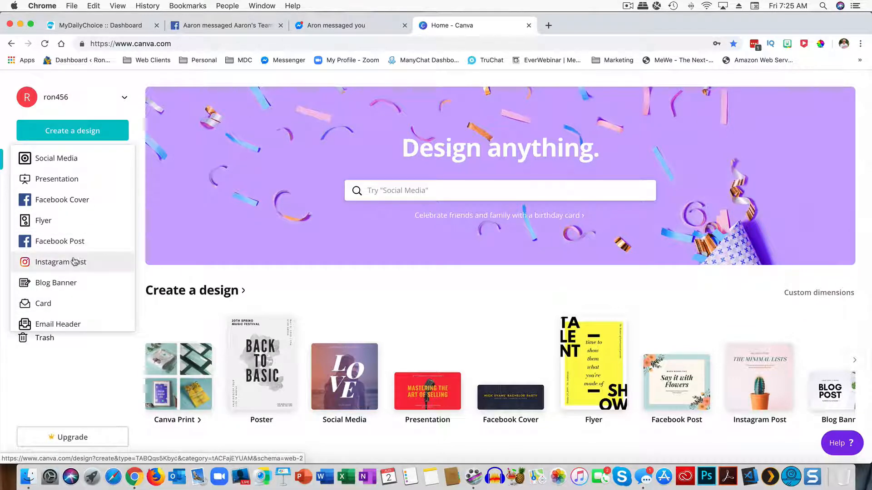
{"action": "scroll", "coordinate": [82, 261], "scroll_direction": "down", "scroll_amount": 3}
{"action": "scroll", "coordinate": [81, 262], "scroll_direction": "up", "scroll_amount": 6}
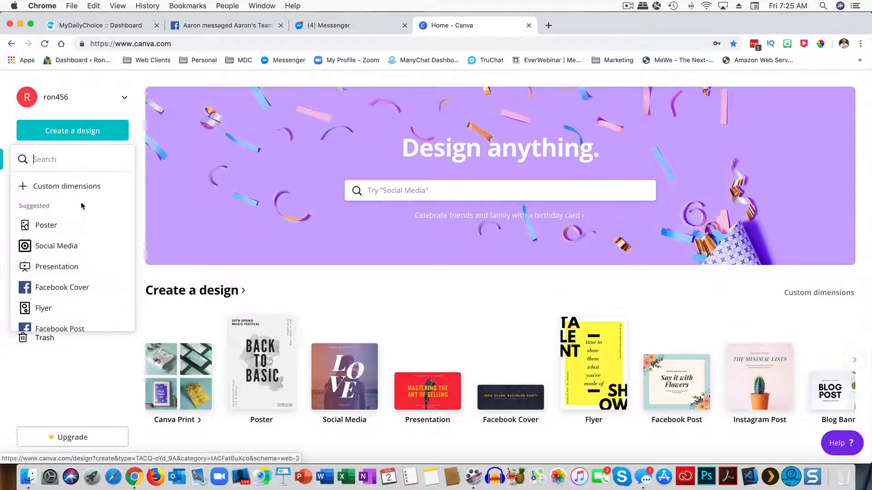
{"action": "left_click", "coordinate": [58, 188]}
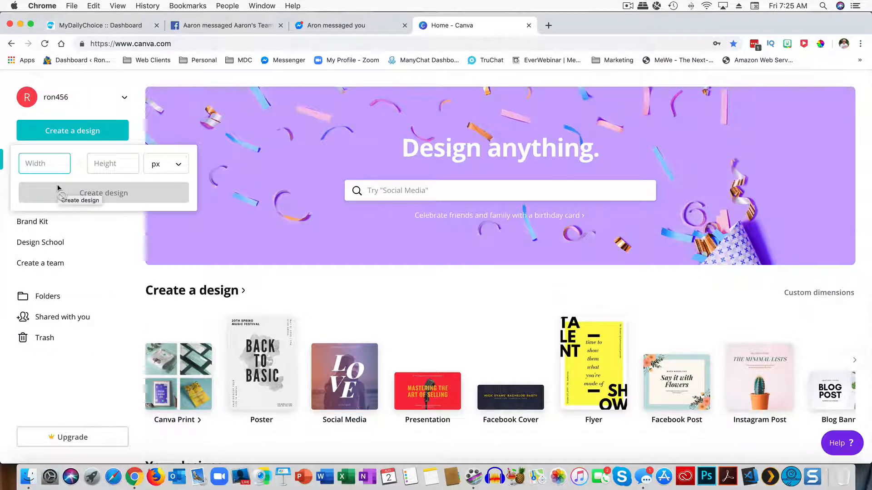
{"action": "type", "text": "1920"}
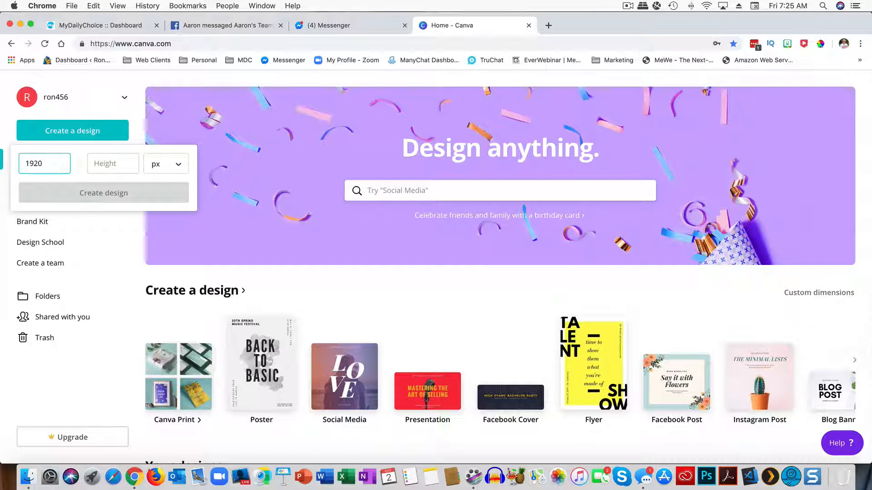
{"action": "key", "text": "Tab"}
{"action": "type", "text": "1080"}
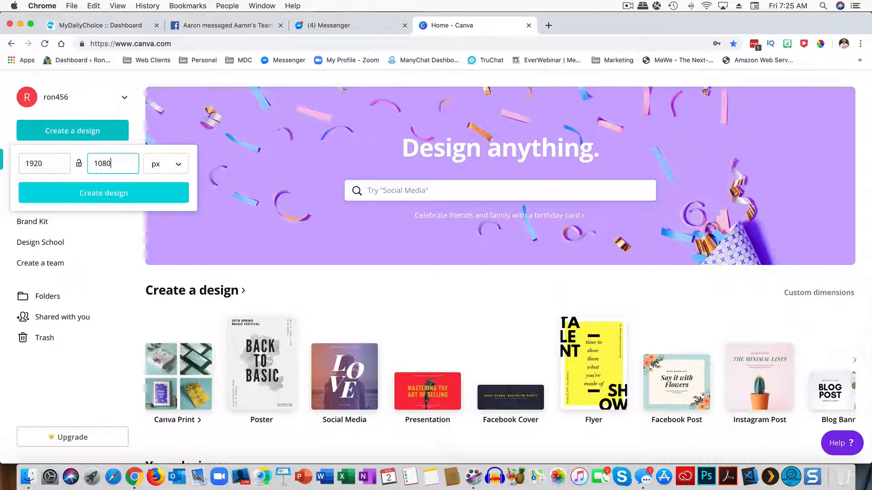
{"action": "left_click", "coordinate": [96, 194]}
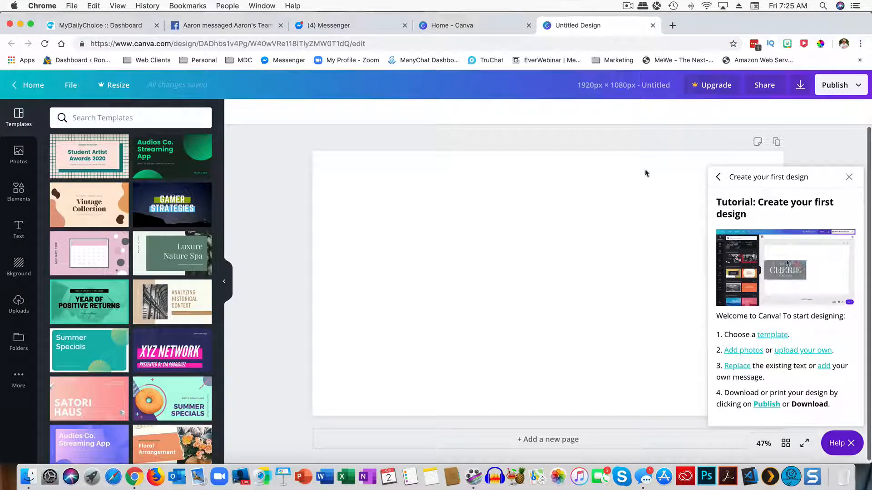
Step: Close the tutorial and Help panels, then start an image upload from Uploads
{"action": "left_click", "coordinate": [849, 177]}
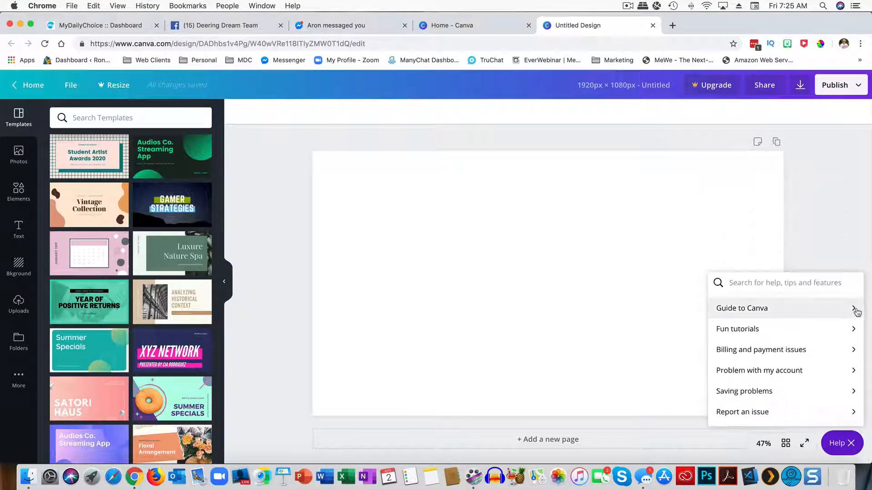
{"action": "left_click", "coordinate": [841, 227]}
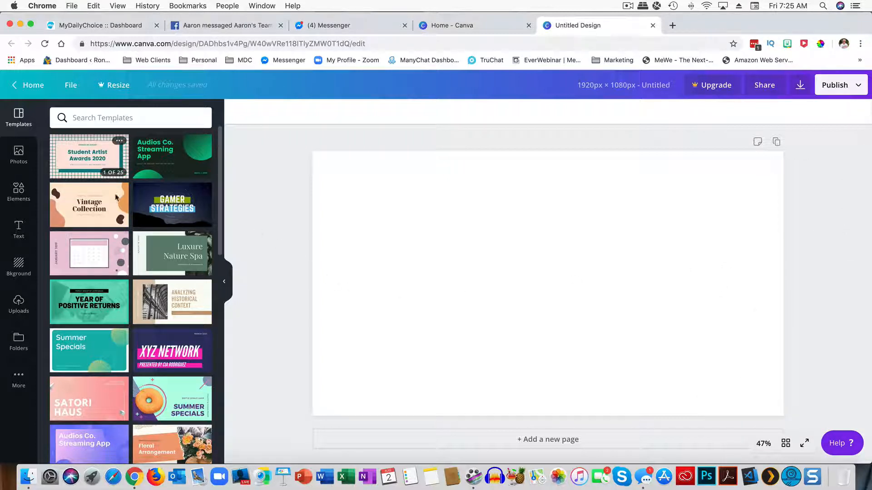
{"action": "left_click", "coordinate": [18, 303]}
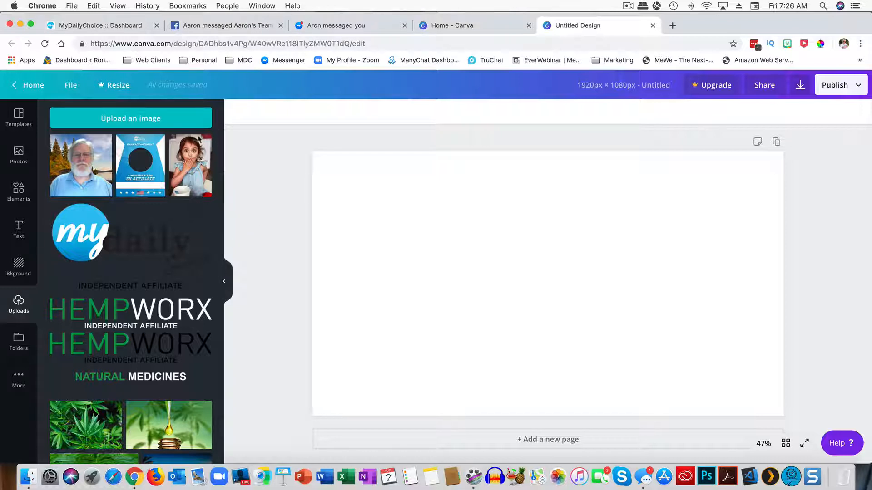
{"action": "left_click", "coordinate": [125, 121]}
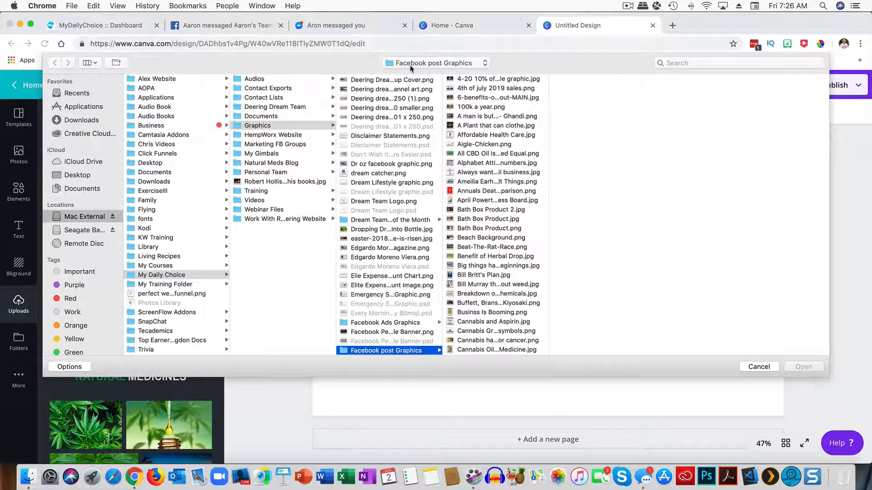
Step: Upload the 100K Affiliate and Master Affiliate PNGs from the Rank Advancement Graphics folder
{"action": "left_click", "coordinate": [411, 65]}
{"action": "left_click", "coordinate": [412, 153]}
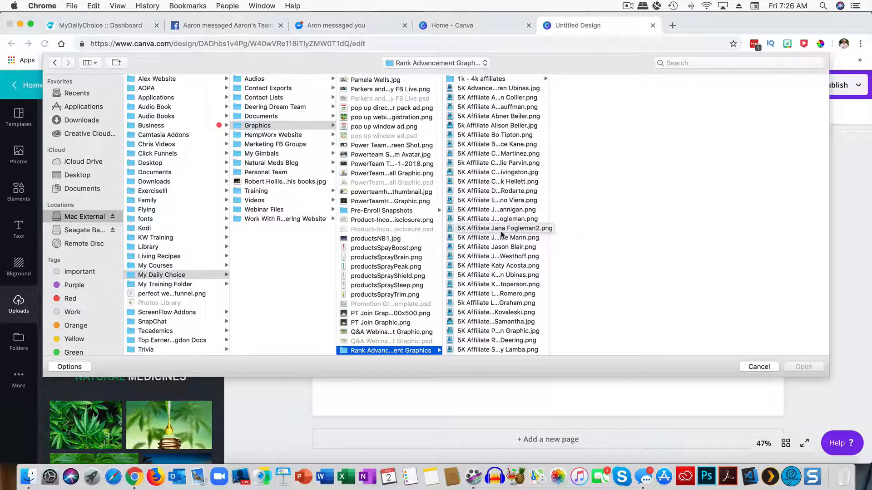
{"action": "scroll", "coordinate": [502, 234], "scroll_direction": "down", "scroll_amount": 10}
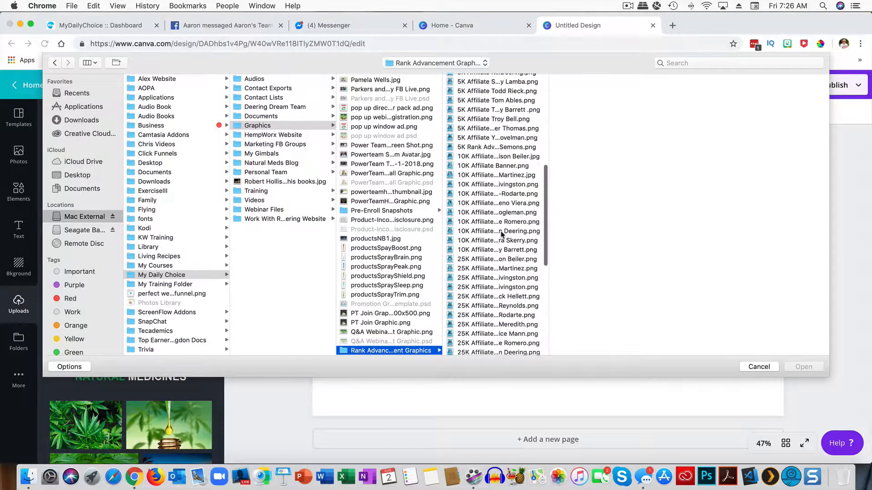
{"action": "scroll", "coordinate": [502, 234], "scroll_direction": "down", "scroll_amount": 3}
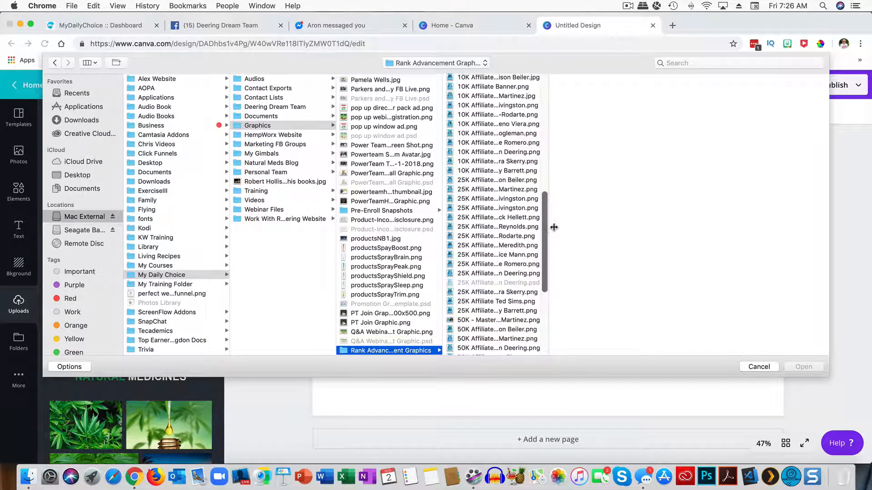
{"action": "left_click_drag", "start_coordinate": [554, 234], "coordinate": [591, 232]}
{"action": "scroll", "coordinate": [468, 251], "scroll_direction": "down", "scroll_amount": 6}
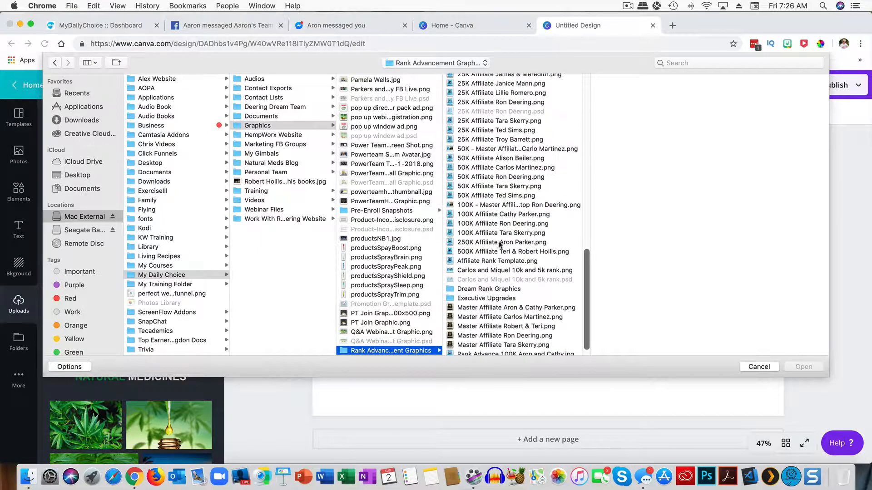
{"action": "left_click", "coordinate": [486, 225]}
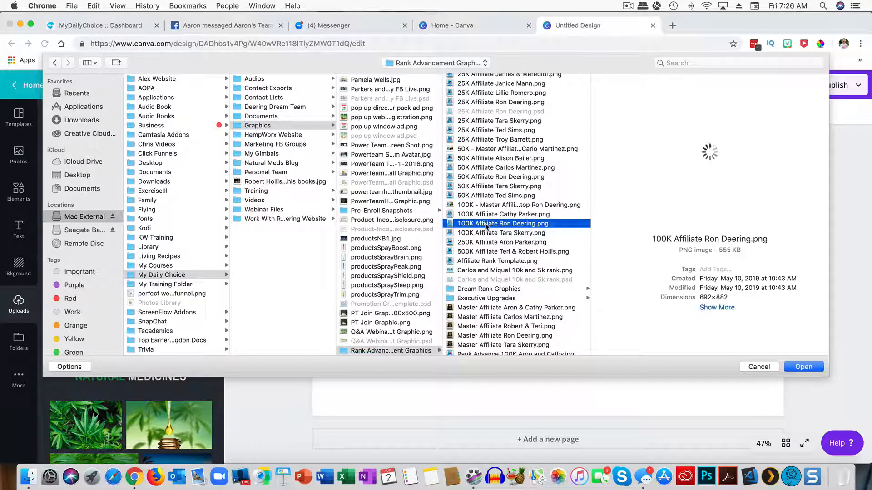
{"action": "scroll", "coordinate": [487, 245], "scroll_direction": "down", "scroll_amount": 1}
{"action": "scroll", "coordinate": [487, 248], "scroll_direction": "up", "scroll_amount": 1}
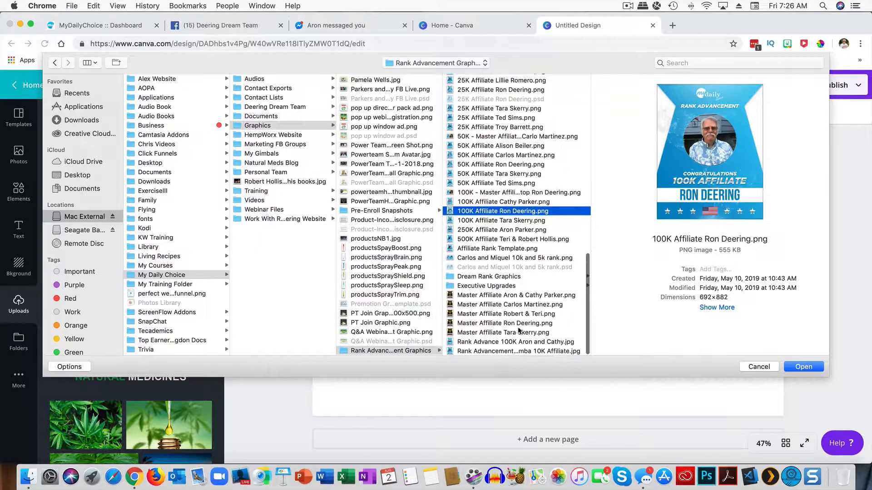
{"action": "scroll", "coordinate": [502, 327], "scroll_direction": "up", "scroll_amount": 1}
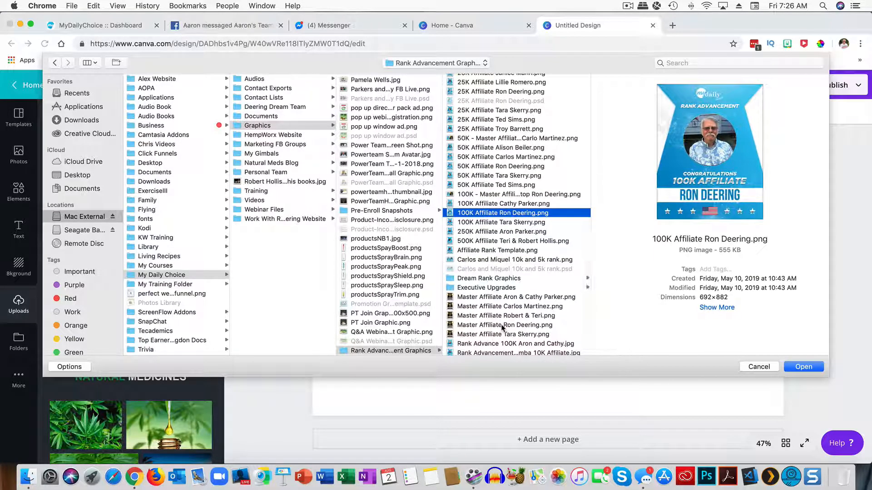
{"action": "left_click", "coordinate": [502, 325], "text": "super"}
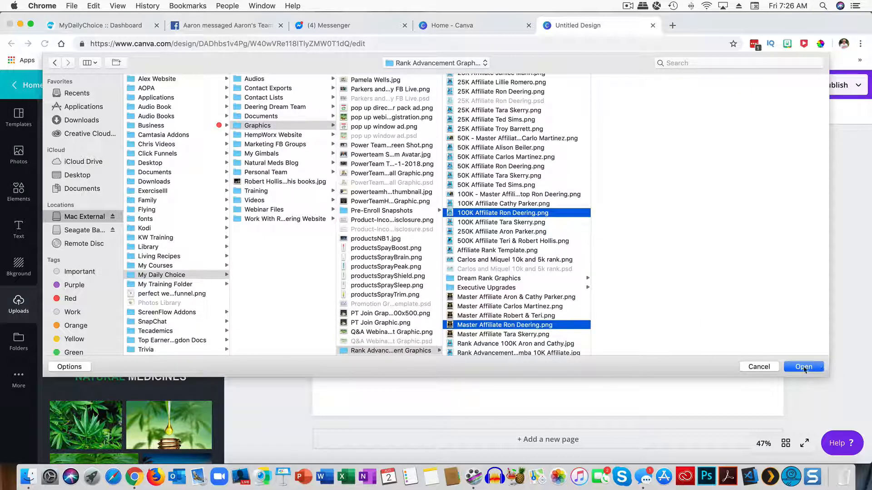
{"action": "left_click", "coordinate": [803, 367]}
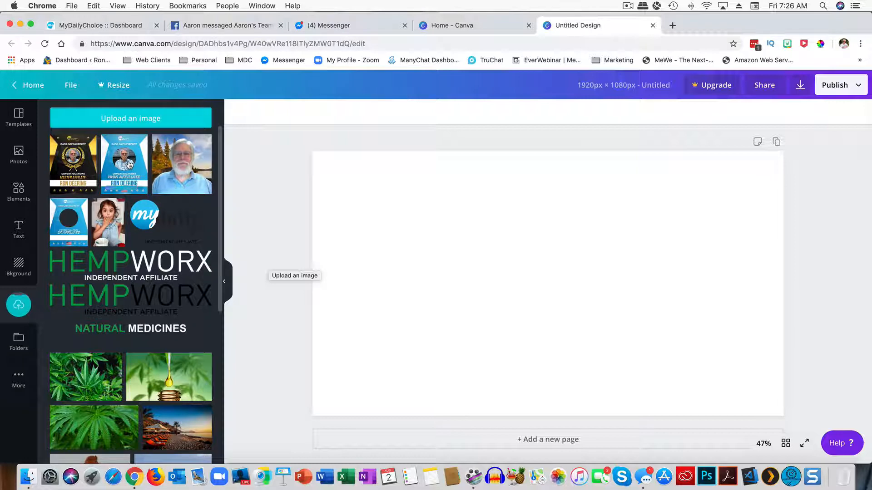
Step: Place the blue 100K Affiliate and gold Master Affiliate images side by side, deleting the extra Master Affiliate copy
{"action": "left_click", "coordinate": [130, 165]}
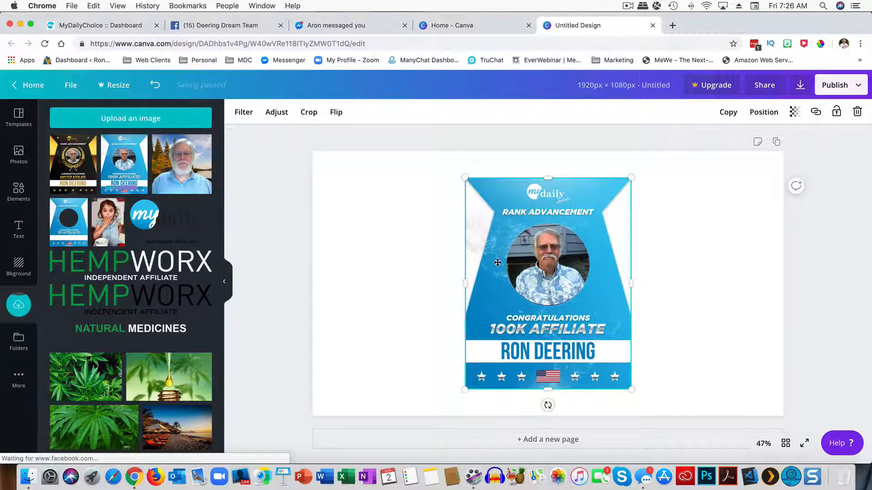
{"action": "left_click", "coordinate": [71, 165]}
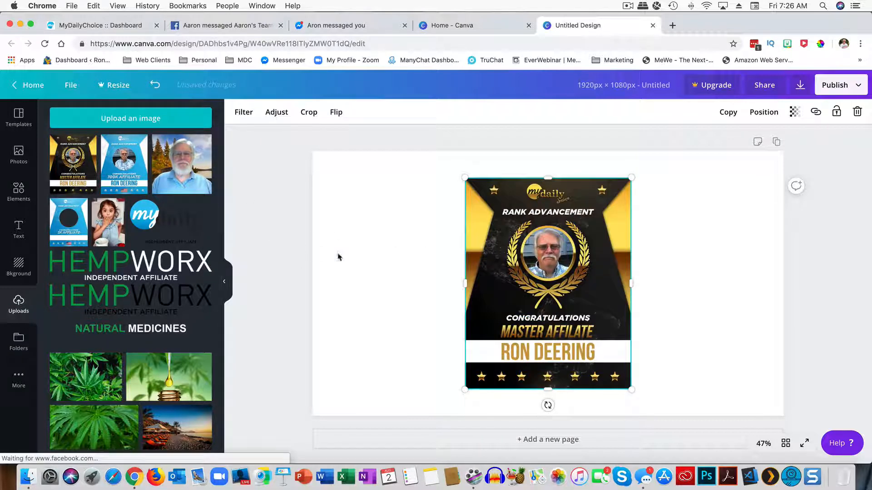
{"action": "left_click_drag", "start_coordinate": [484, 263], "coordinate": [349, 259]}
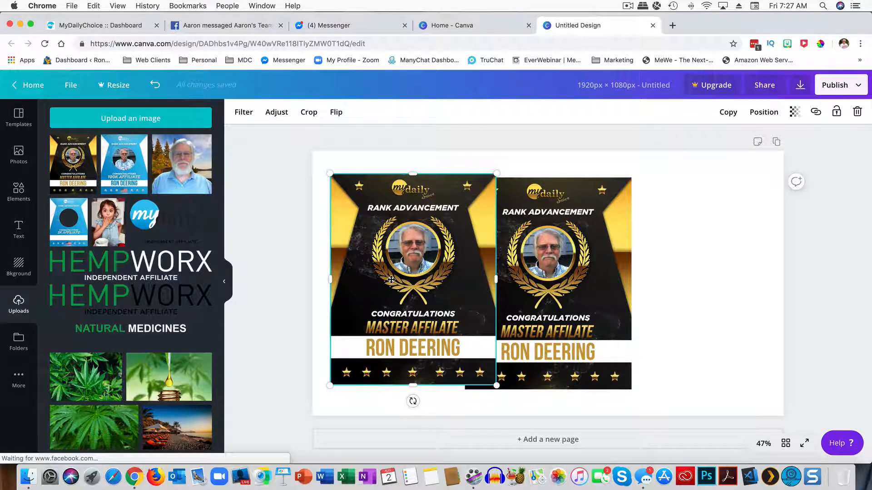
{"action": "key", "text": "Delete"}
{"action": "left_click_drag", "start_coordinate": [522, 283], "coordinate": [673, 250]}
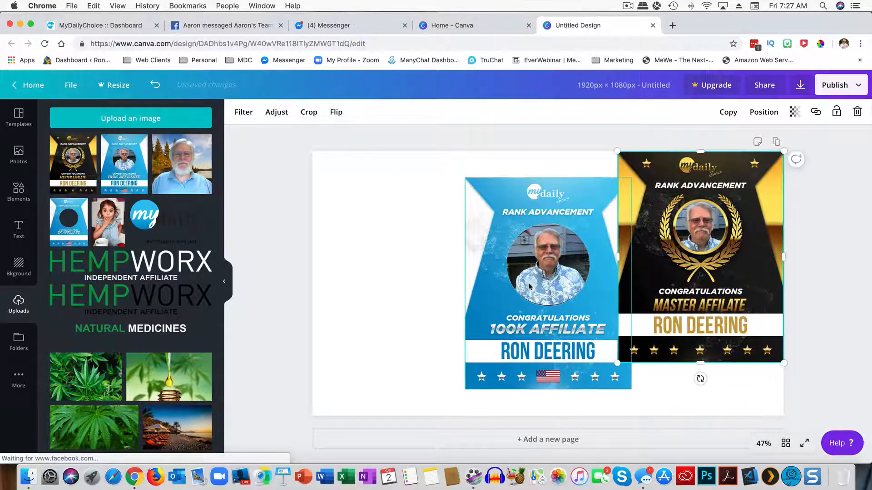
{"action": "left_click_drag", "start_coordinate": [526, 283], "coordinate": [374, 257]}
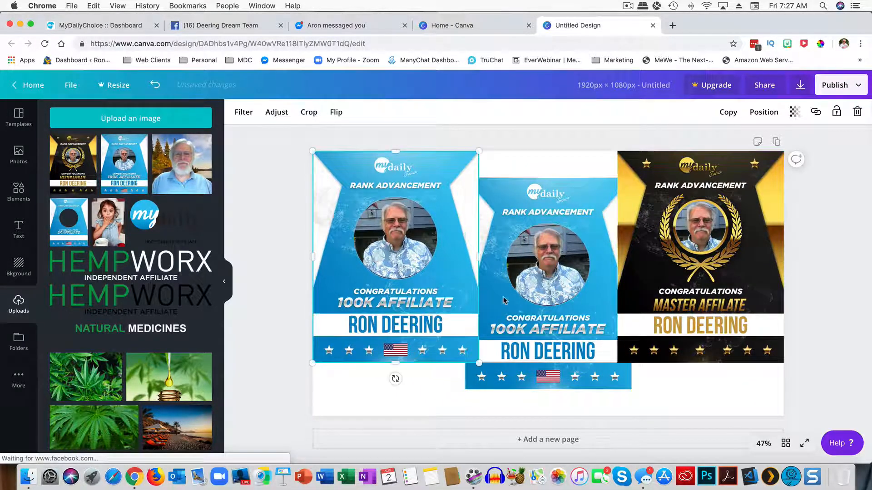
Step: Delete the extra blue 100K copy and enlarge both designs to full page height
{"action": "left_click", "coordinate": [542, 302]}
{"action": "key", "text": "Delete"}
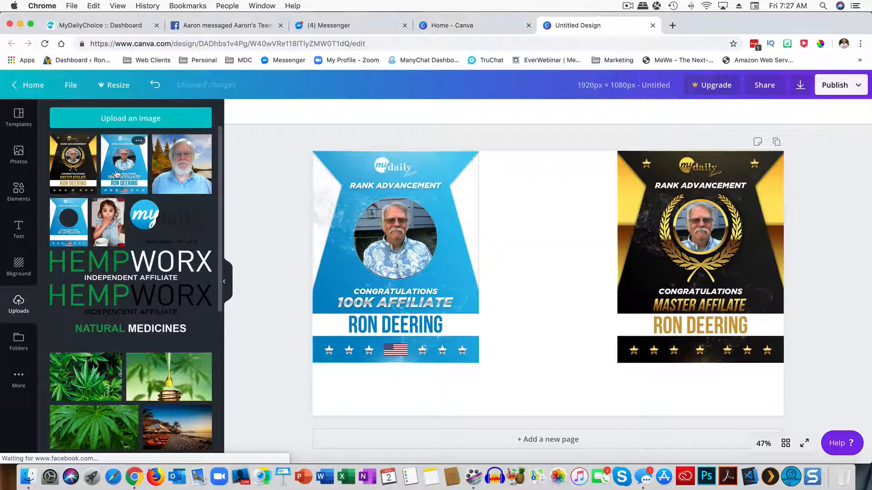
{"action": "left_click", "coordinate": [457, 323]}
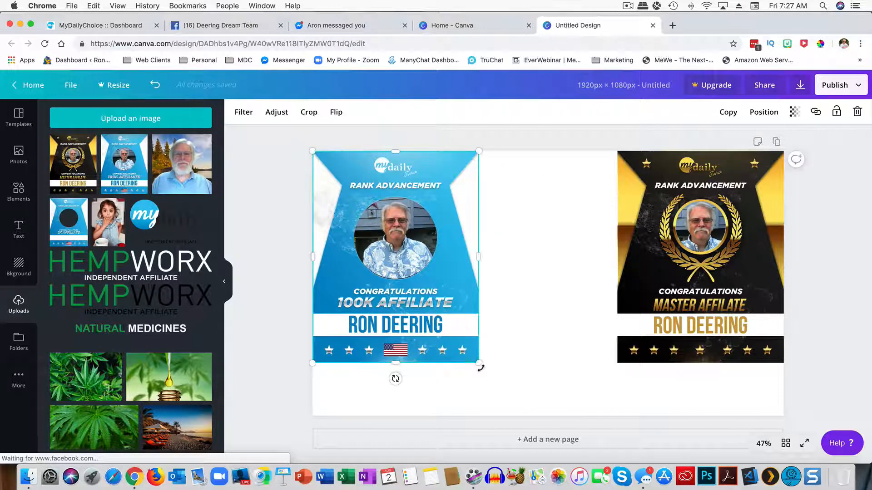
{"action": "left_click_drag", "start_coordinate": [480, 368], "coordinate": [514, 422]}
{"action": "left_click", "coordinate": [654, 322]}
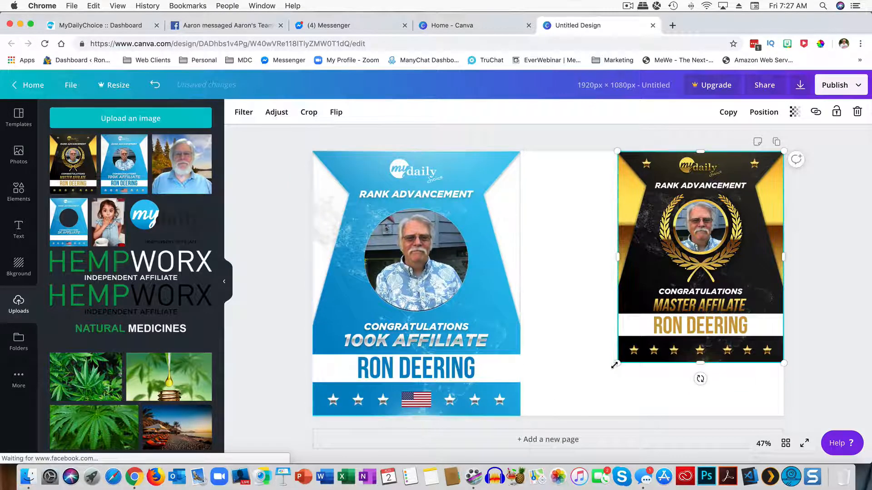
{"action": "left_click_drag", "start_coordinate": [615, 365], "coordinate": [602, 437]}
{"action": "left_click", "coordinate": [536, 253]}
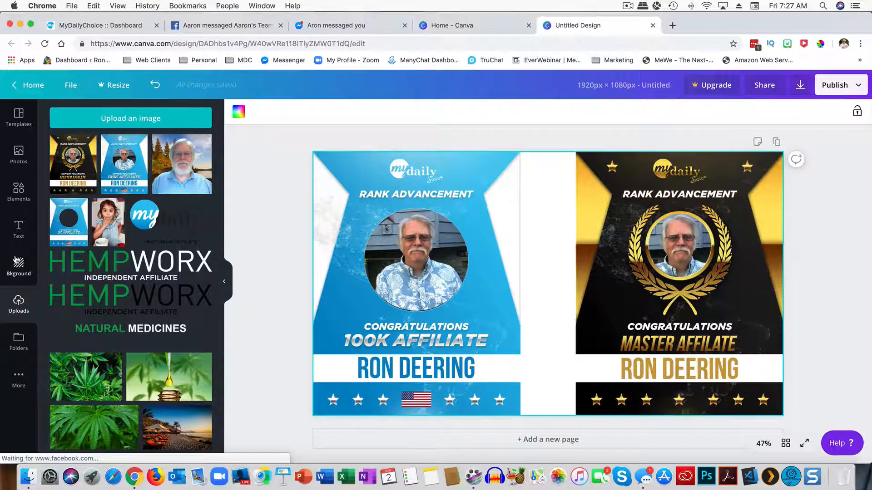
Step: Search stock photos for beach and add the tropical beach photo to the design
{"action": "left_click", "coordinate": [27, 166]}
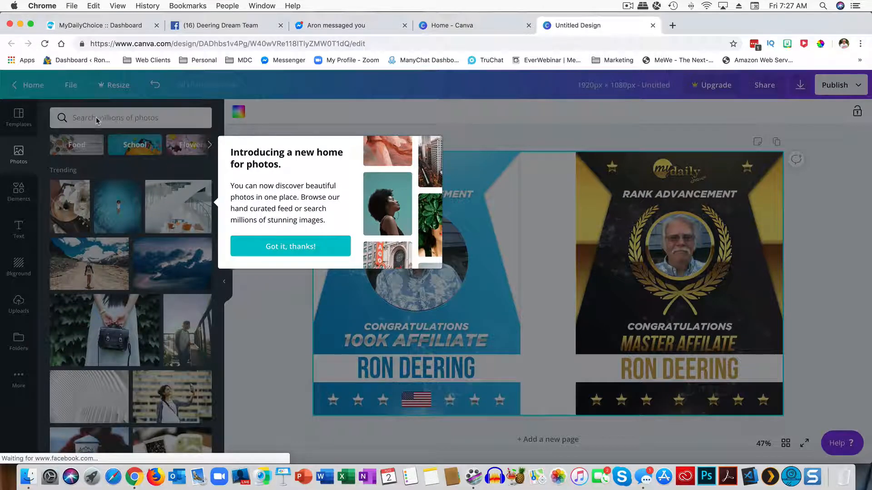
{"action": "left_click", "coordinate": [304, 260]}
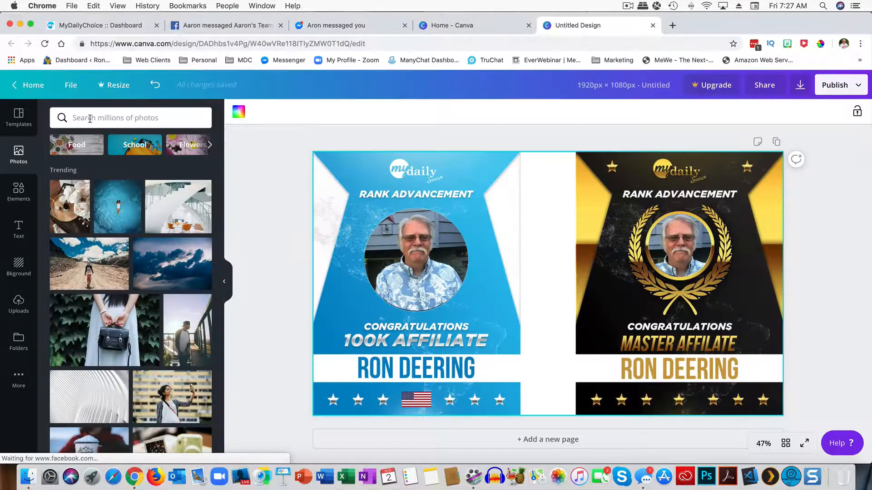
{"action": "left_click", "coordinate": [87, 117]}
{"action": "type", "text": "bec"}
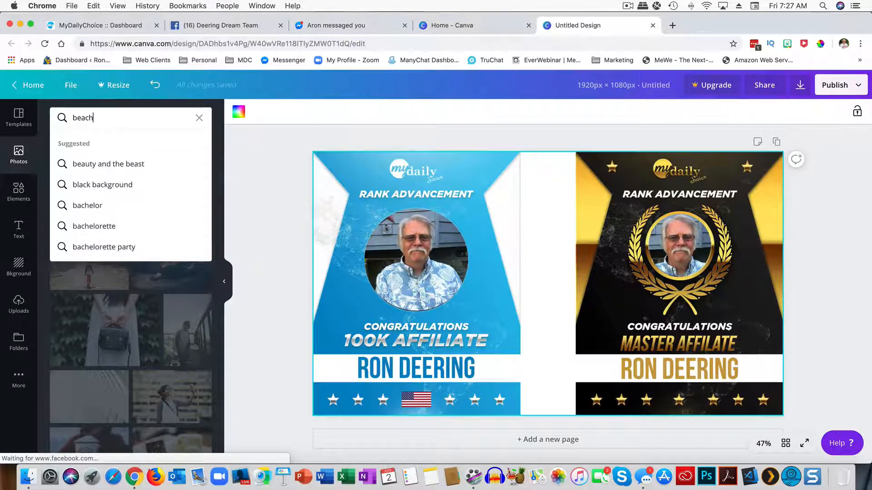
{"action": "key", "text": "Return"}
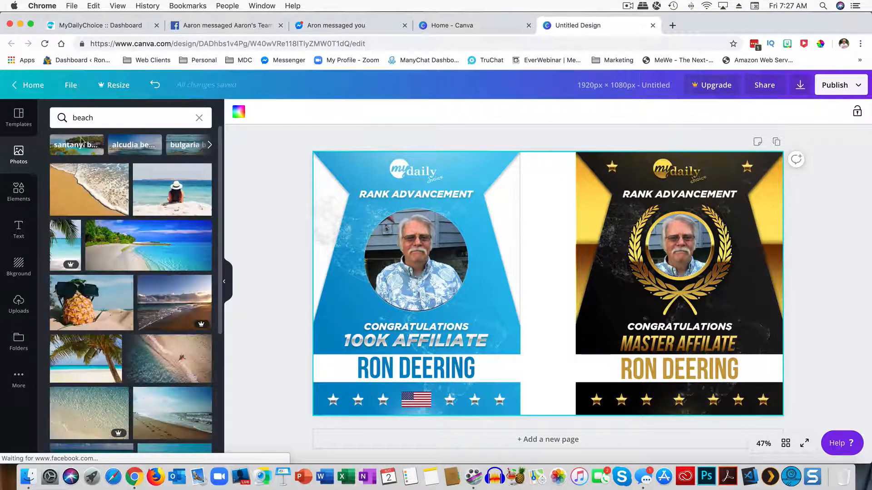
{"action": "left_click", "coordinate": [120, 247]}
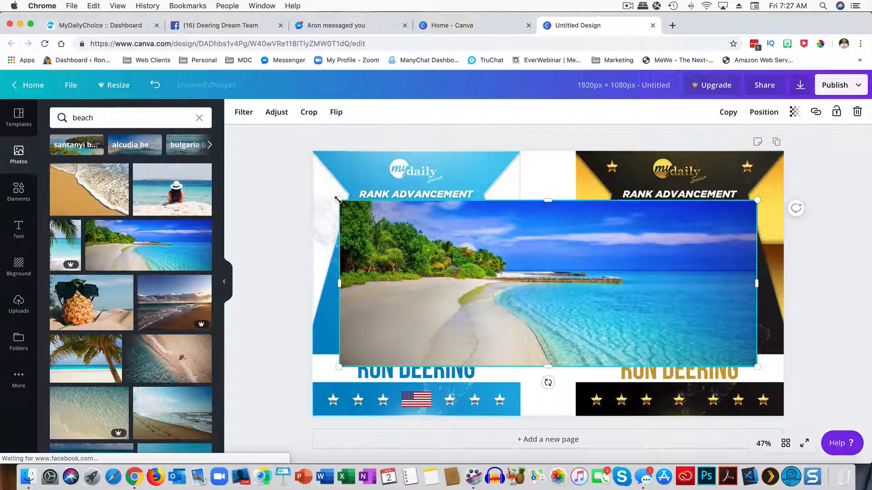
Step: Shrink the beach photo and place it at the top centre between the two designs
{"action": "left_click_drag", "start_coordinate": [337, 199], "coordinate": [567, 292]}
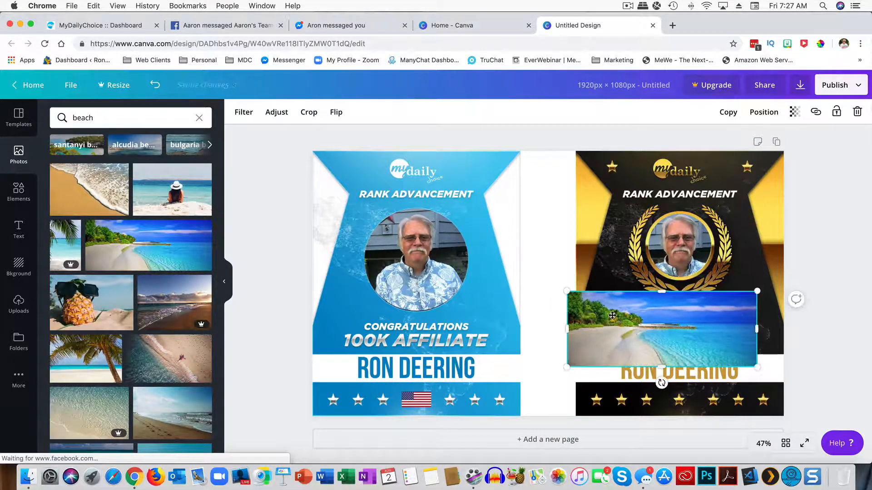
{"action": "left_click_drag", "start_coordinate": [612, 316], "coordinate": [507, 174]}
{"action": "left_click_drag", "start_coordinate": [461, 151], "coordinate": [505, 171]}
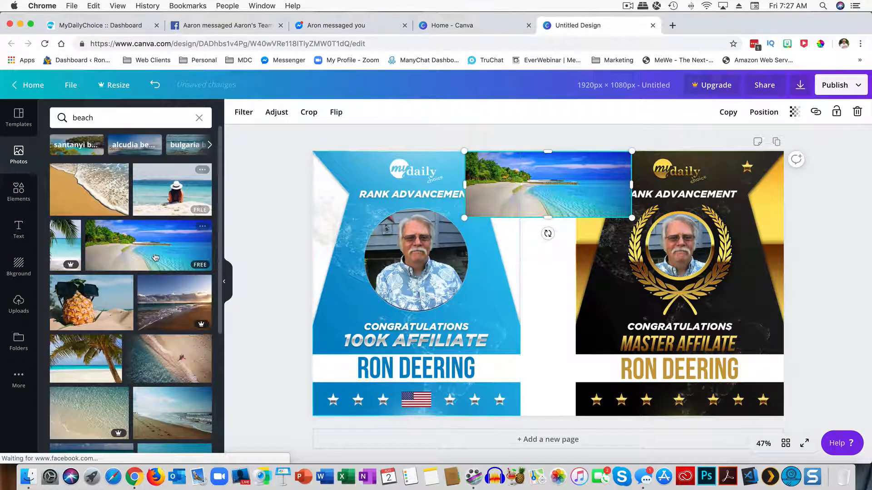
{"action": "left_click", "coordinate": [103, 120]}
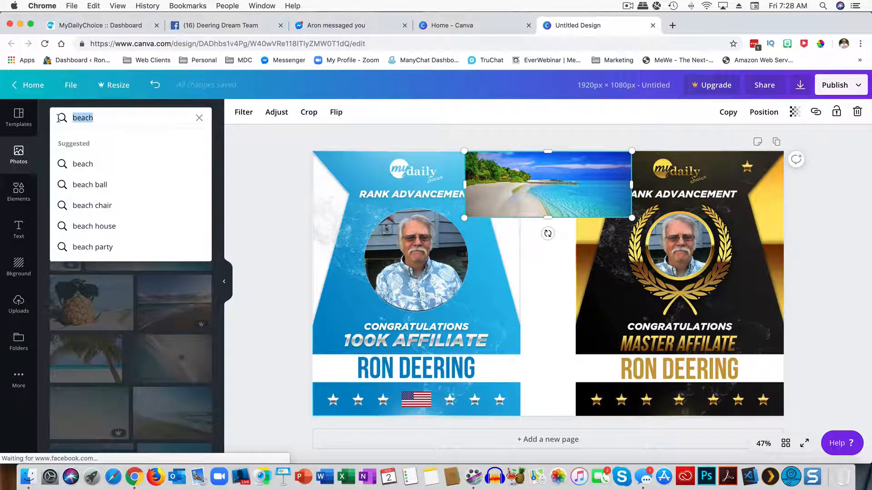
Step: Search 'luxury home', replace the watermarked pick with the sunset house photo, shrink it and tilt it -15°
{"action": "type", "text": "luxury"}
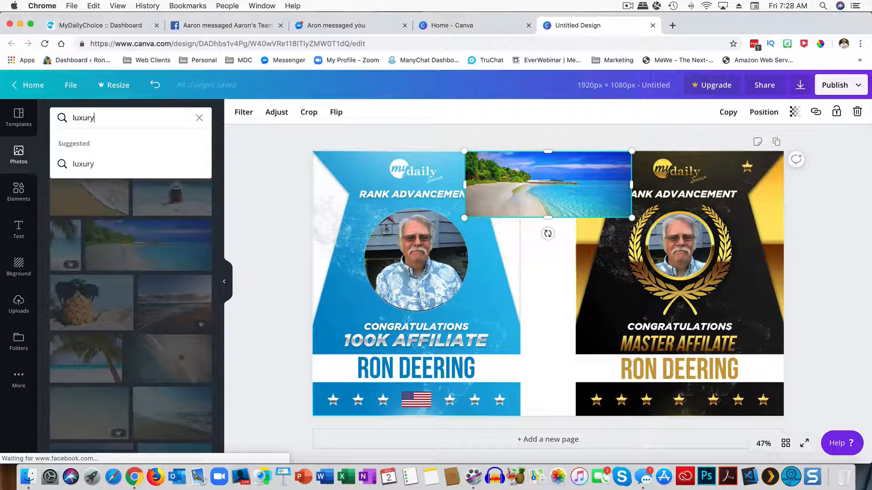
{"action": "type", "text": " home"}
{"action": "key", "text": "Return"}
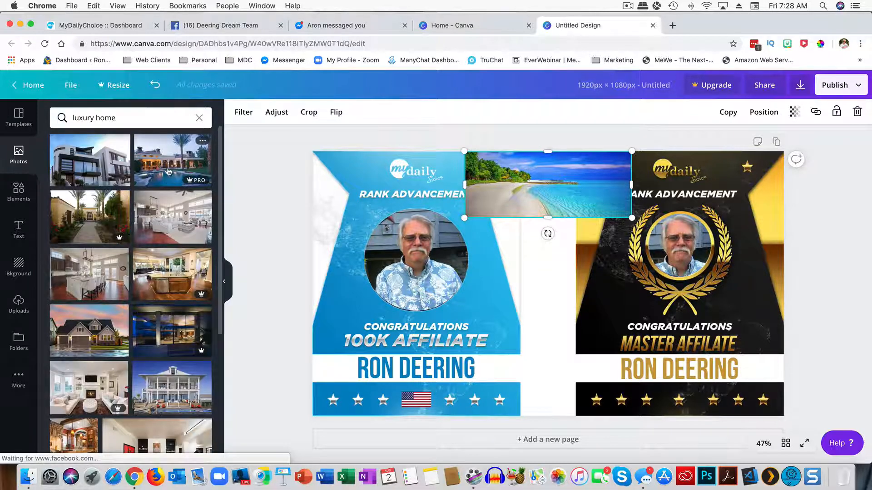
{"action": "left_click", "coordinate": [166, 168]}
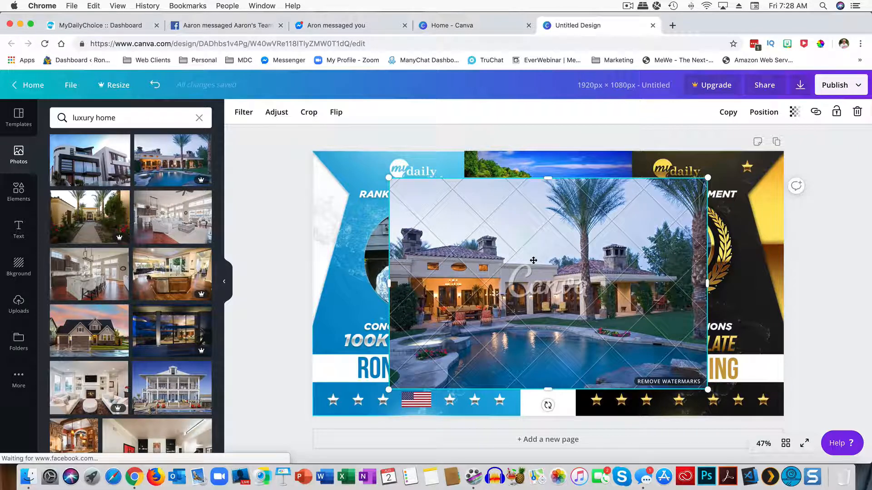
{"action": "key", "text": "Delete"}
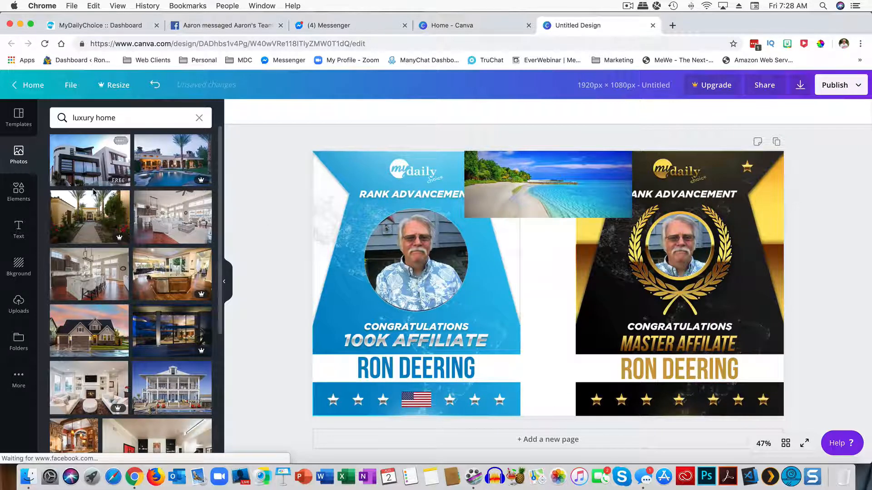
{"action": "left_click", "coordinate": [93, 330]}
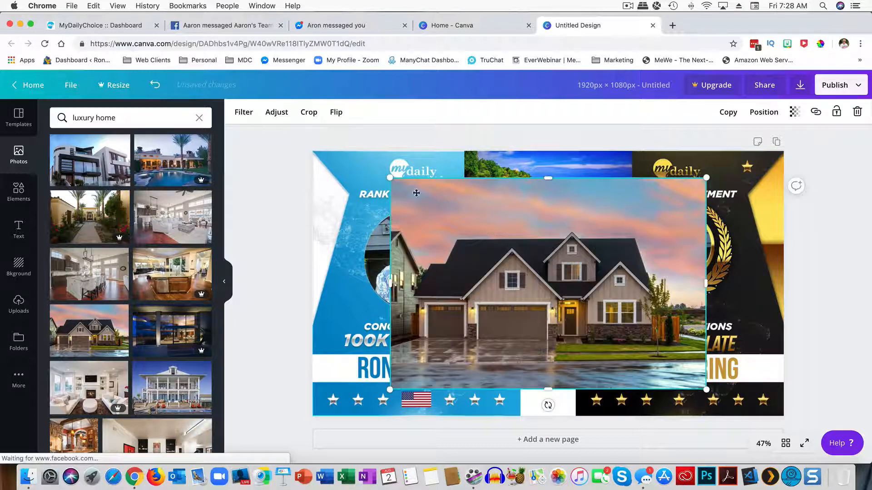
{"action": "left_click_drag", "start_coordinate": [390, 178], "coordinate": [536, 272]}
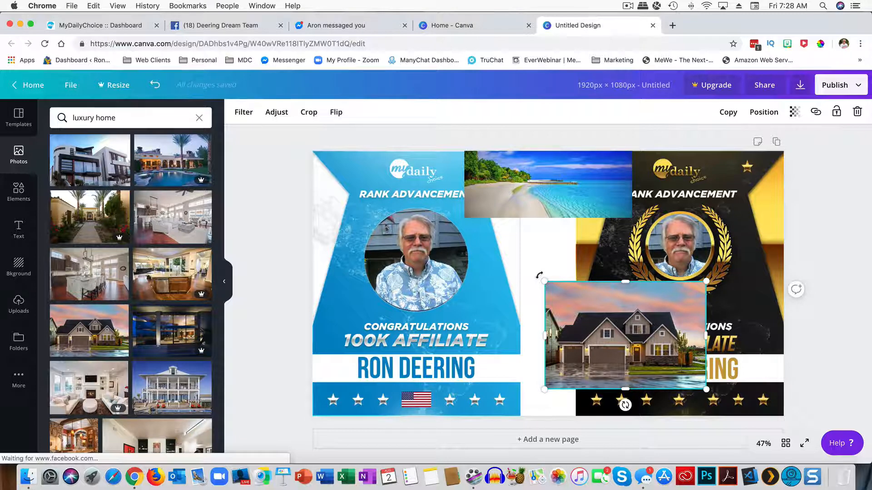
{"action": "left_click_drag", "start_coordinate": [540, 275], "coordinate": [327, 173]}
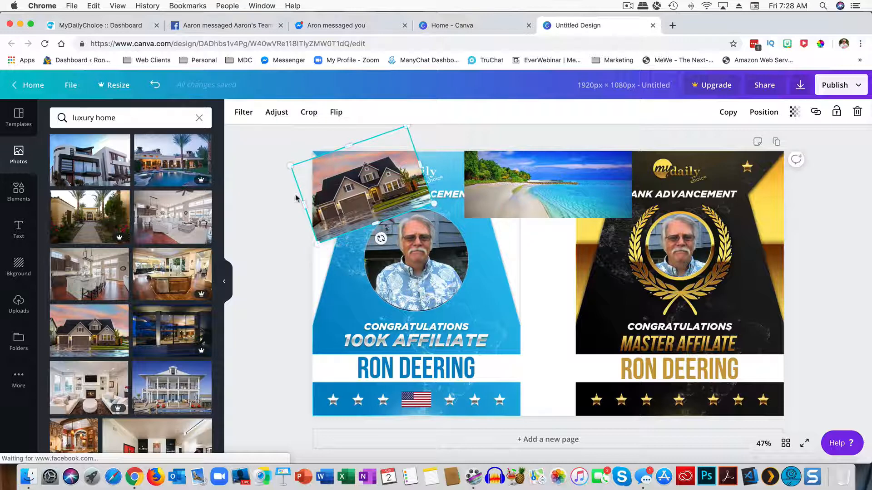
{"action": "left_click", "coordinate": [268, 215]}
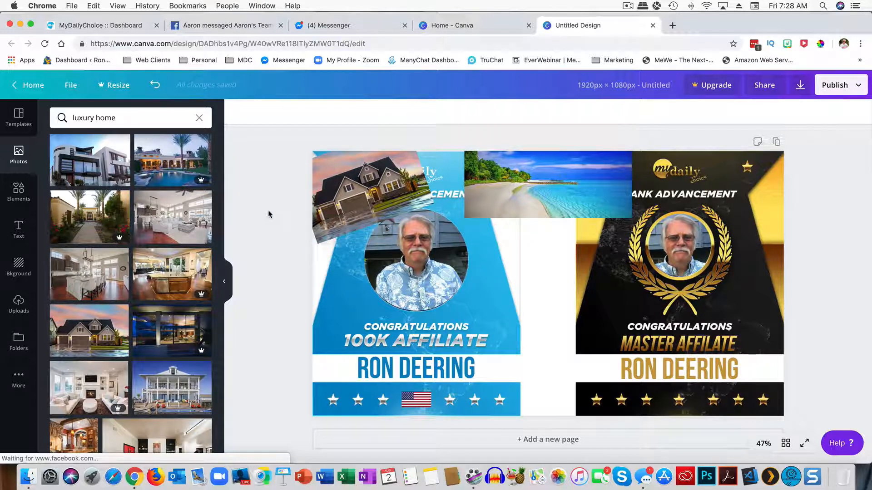
Step: Search photos for 'lincoln navigator', then 'suv', and add the red SUV photo
{"action": "left_click", "coordinate": [121, 116]}
{"action": "left_click_drag", "start_coordinate": [121, 116], "coordinate": [75, 120]}
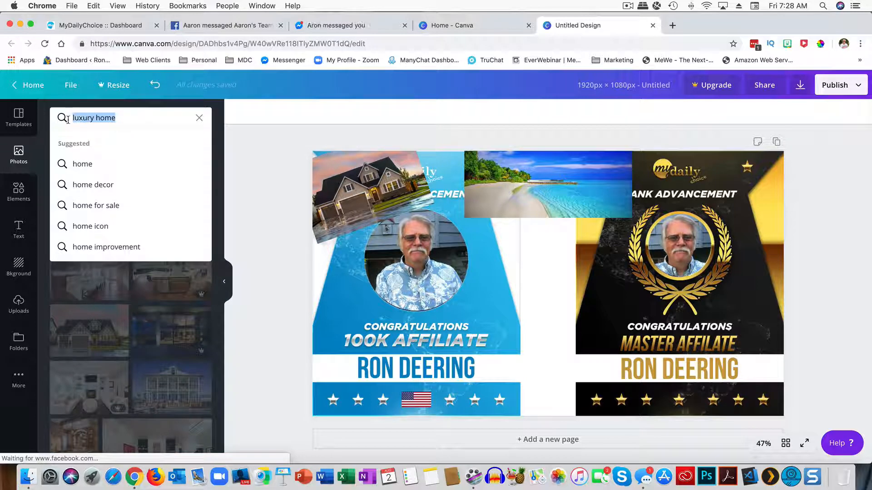
{"action": "type", "text": "lin"}
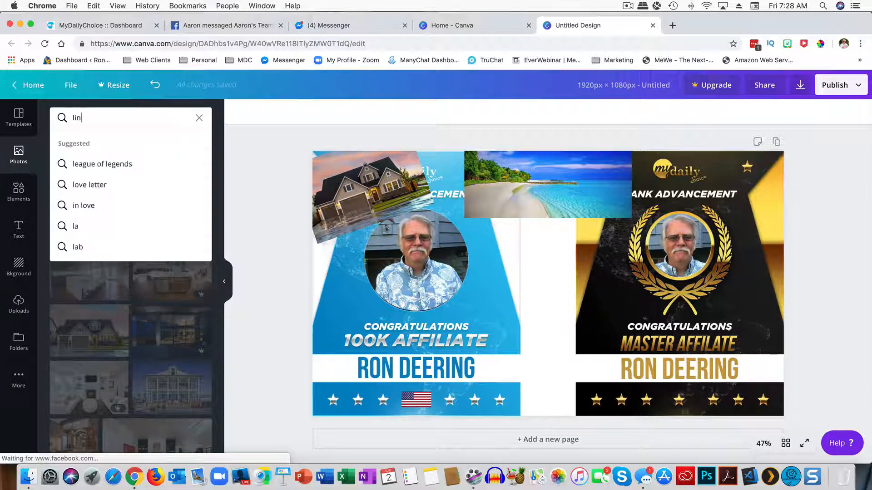
{"action": "type", "text": "coln nav"}
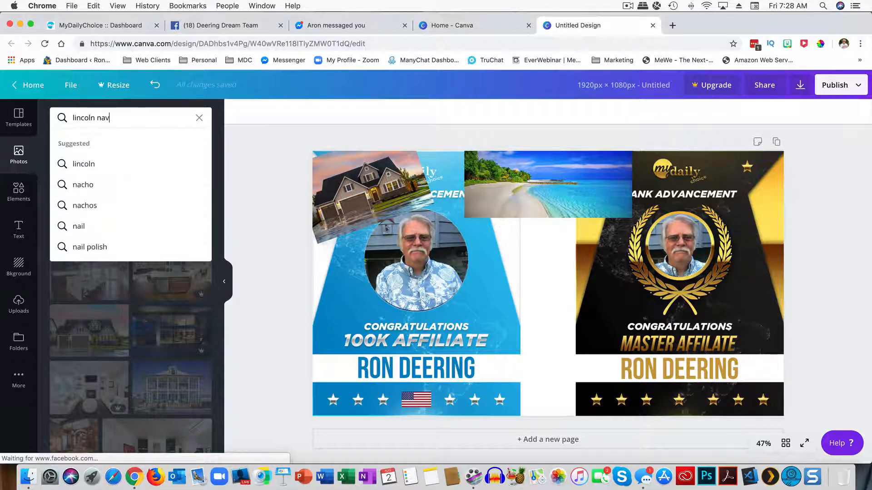
{"action": "type", "text": "igator"}
{"action": "key", "text": "BackSpace"}
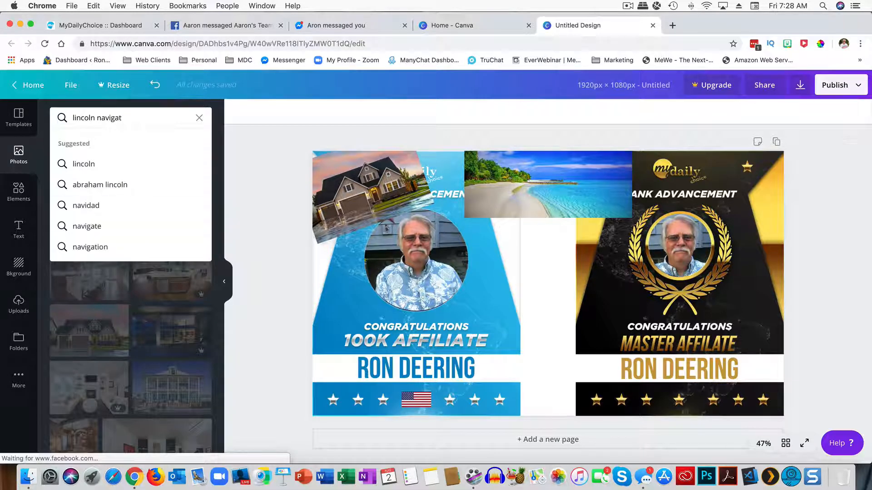
{"action": "type", "text": "or"}
{"action": "key", "text": "Return"}
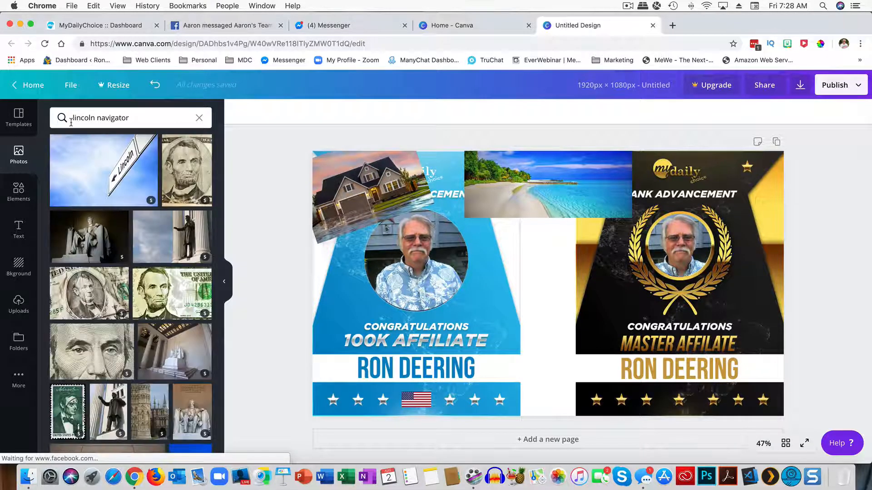
{"action": "scroll", "coordinate": [90, 154], "scroll_direction": "down", "scroll_amount": 5}
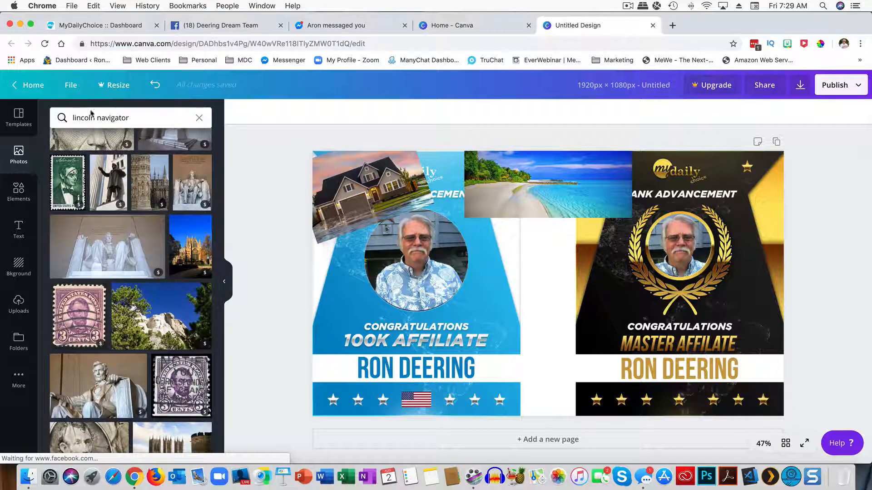
{"action": "left_click", "coordinate": [79, 116]}
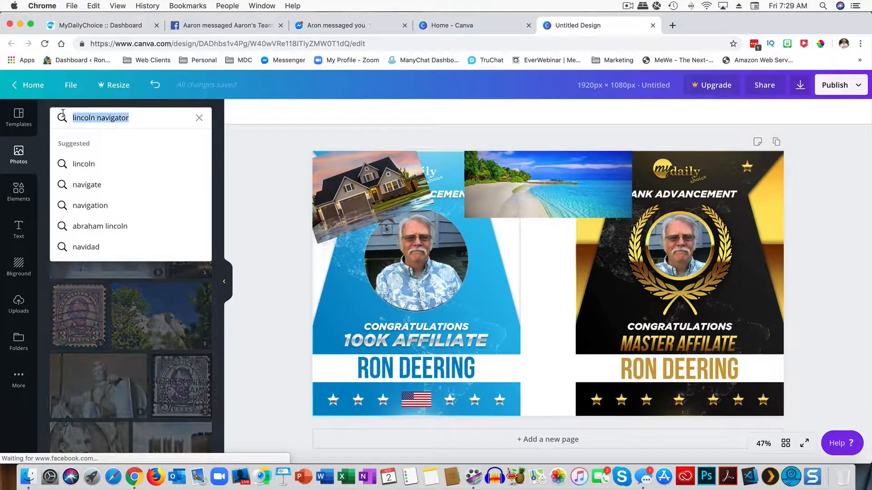
{"action": "type", "text": "suv"}
{"action": "key", "text": "Return"}
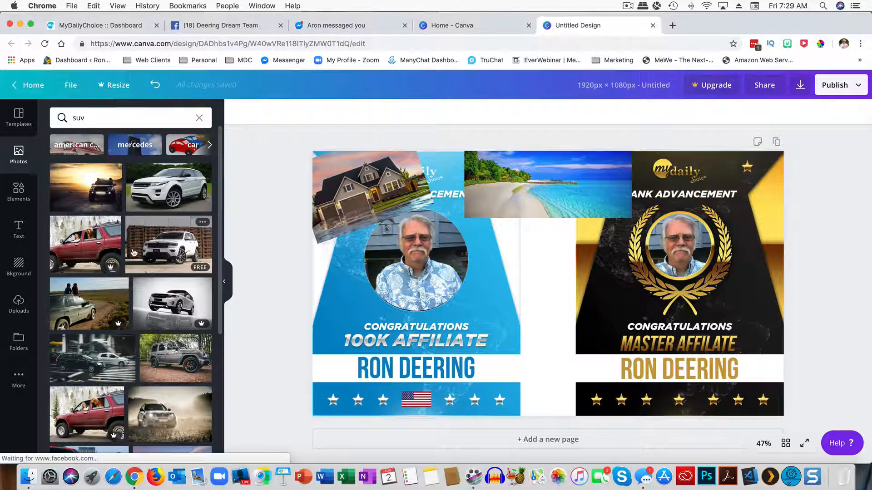
{"action": "scroll", "coordinate": [127, 254], "scroll_direction": "down", "scroll_amount": 5}
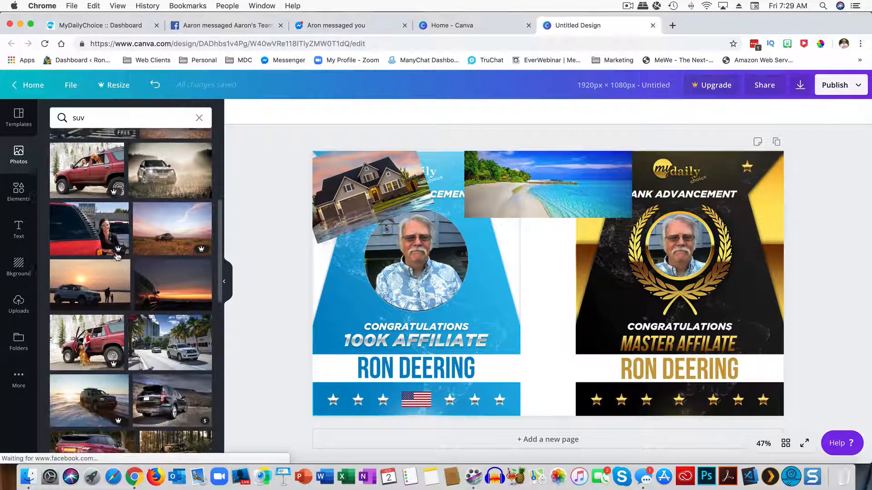
{"action": "scroll", "coordinate": [117, 257], "scroll_direction": "down", "scroll_amount": 3}
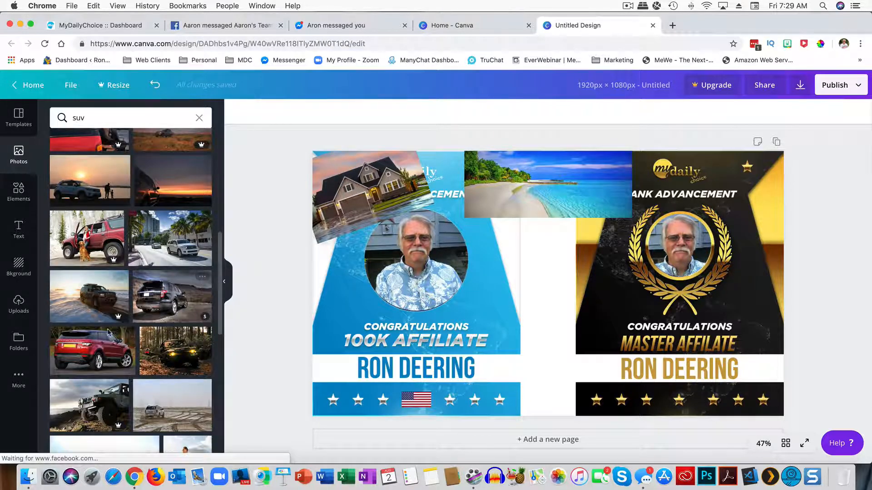
{"action": "scroll", "coordinate": [88, 294], "scroll_direction": "down", "scroll_amount": 2}
{"action": "left_click", "coordinate": [87, 294]}
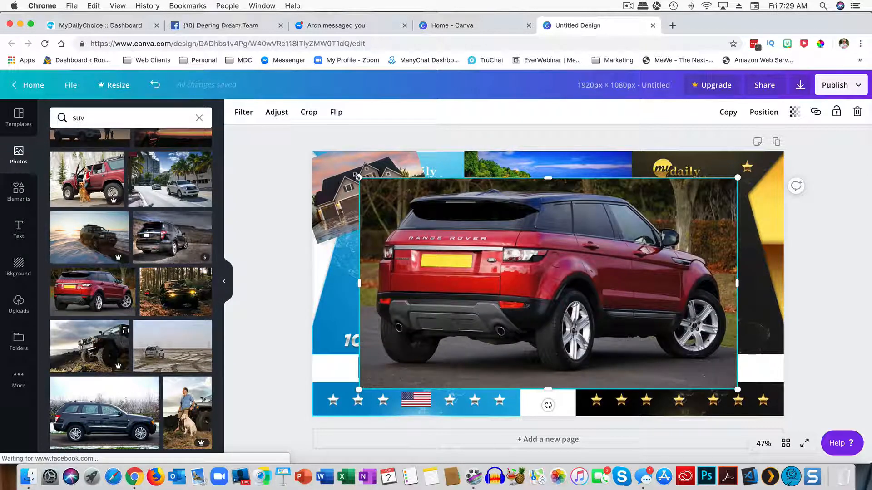
Step: Shrink the red SUV photo, tilt it about 15° clockwise and move it top-right
{"action": "left_click_drag", "start_coordinate": [358, 176], "coordinate": [645, 292]}
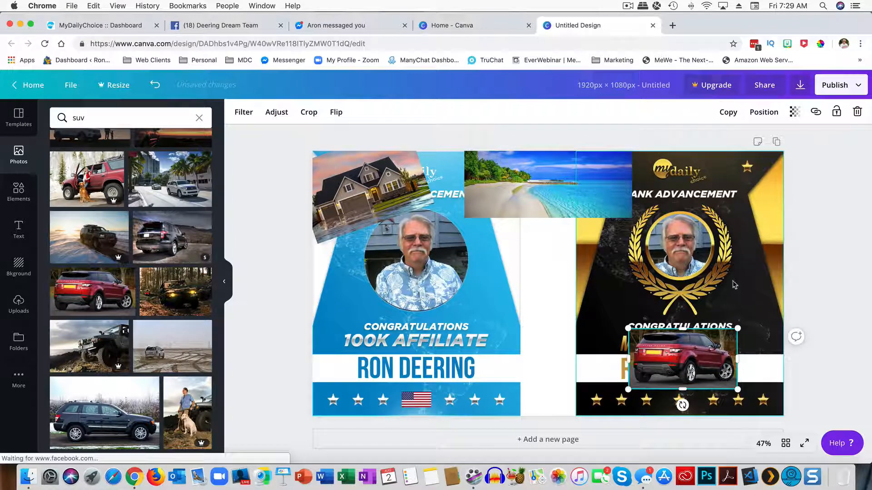
{"action": "left_click", "coordinate": [750, 322]}
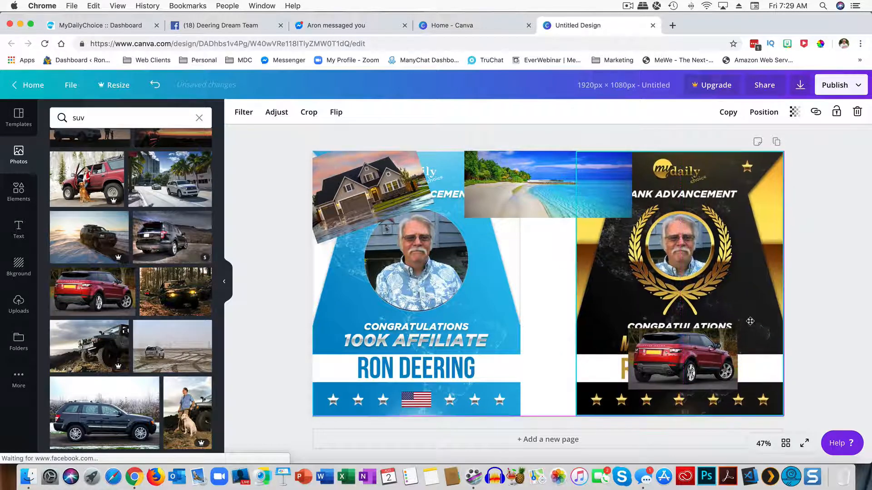
{"action": "left_click", "coordinate": [731, 336]}
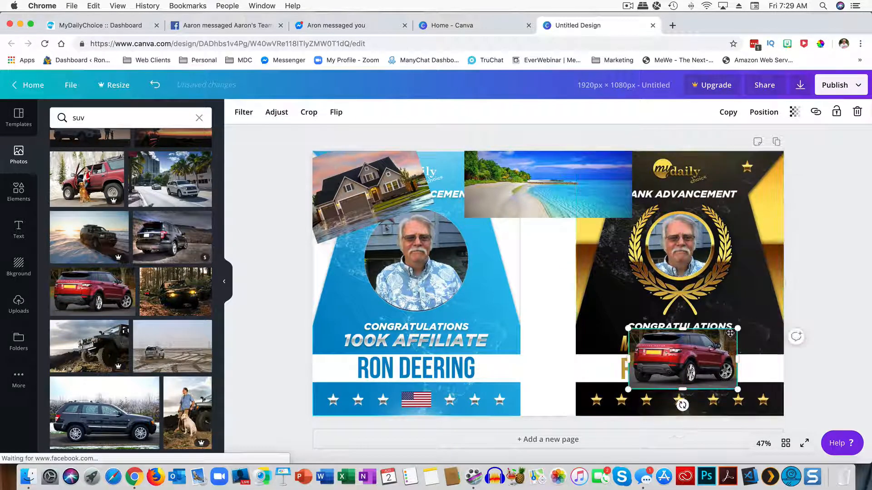
{"action": "left_click_drag", "start_coordinate": [741, 321], "coordinate": [750, 345]}
{"action": "left_click_drag", "start_coordinate": [693, 348], "coordinate": [739, 178]}
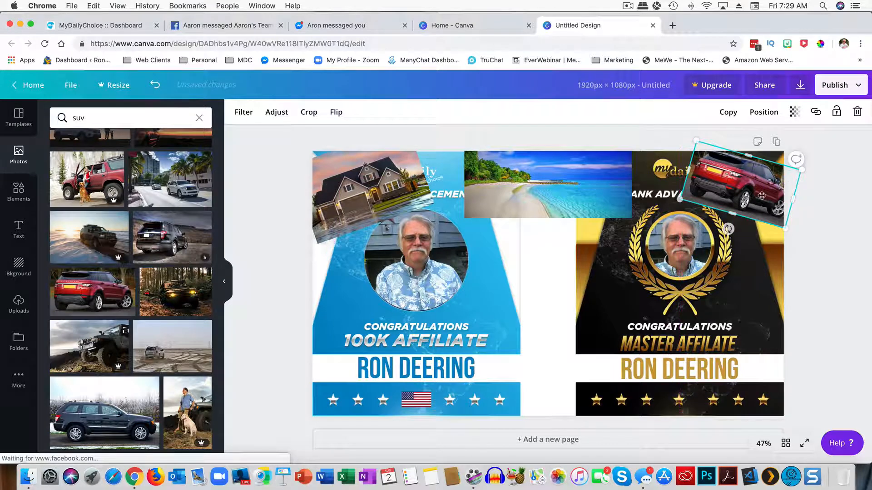
{"action": "left_click", "coordinate": [846, 257]}
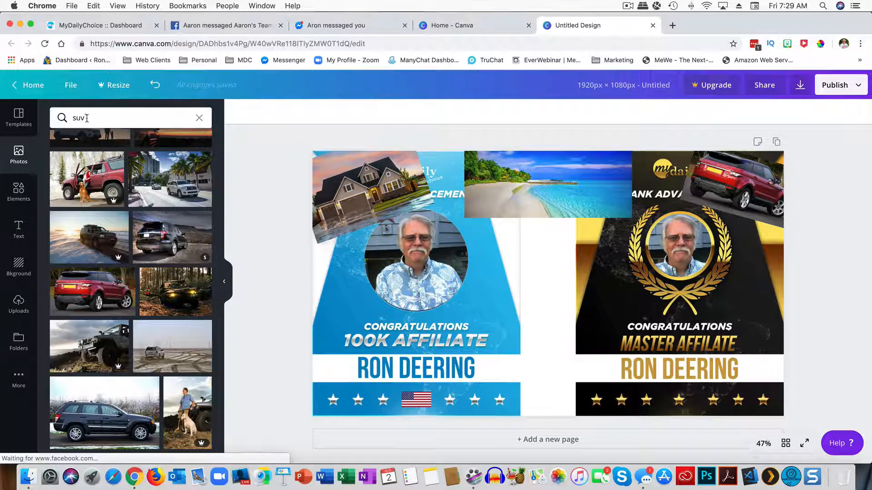
Step: Search photos for 'holy lands' and browse through the results
{"action": "left_click", "coordinate": [63, 114]}
{"action": "type", "text": "holy"}
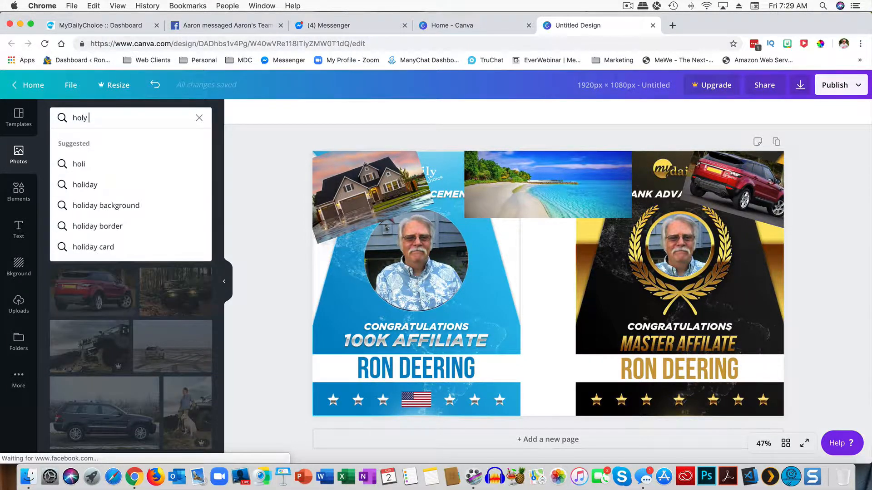
{"action": "type", "text": " lands"}
{"action": "key", "text": "Return"}
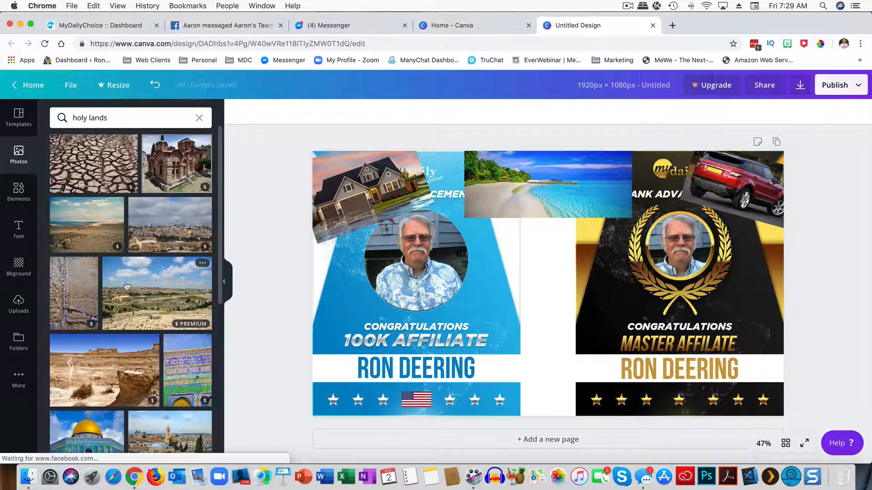
{"action": "scroll", "coordinate": [132, 272], "scroll_direction": "down", "scroll_amount": 5}
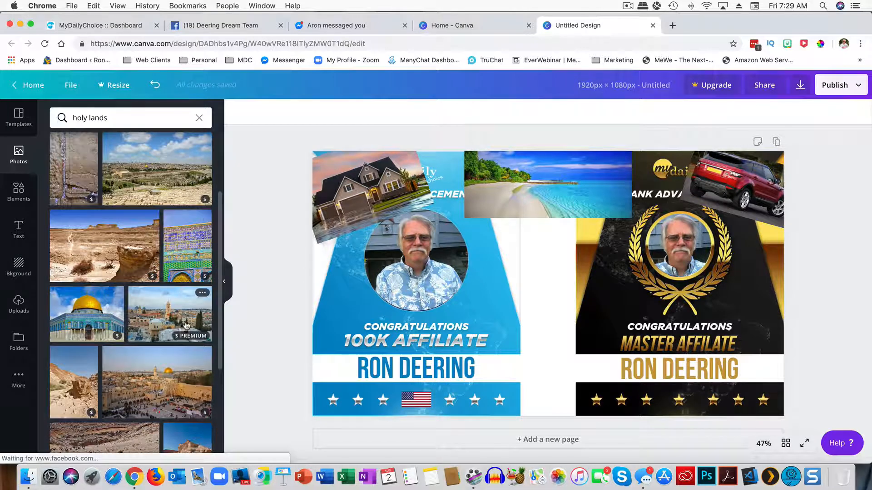
{"action": "scroll", "coordinate": [155, 323], "scroll_direction": "down", "scroll_amount": 1}
{"action": "scroll", "coordinate": [156, 324], "scroll_direction": "down", "scroll_amount": 3}
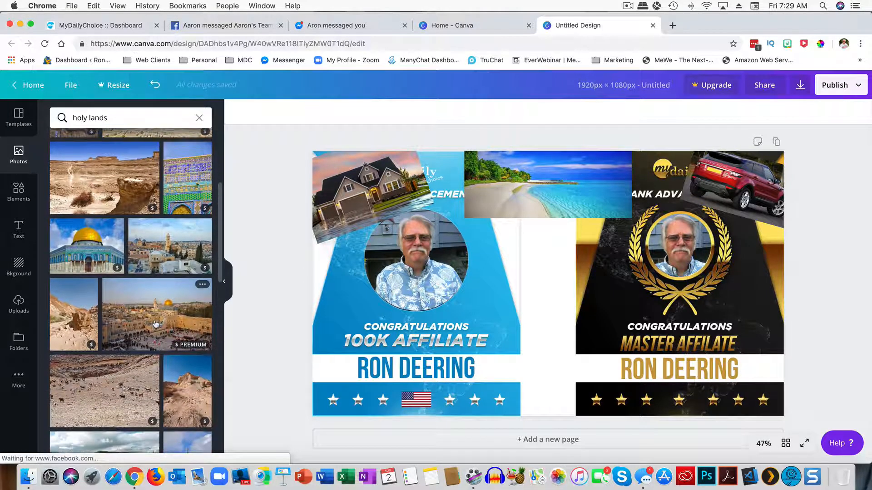
{"action": "scroll", "coordinate": [156, 324], "scroll_direction": "up", "scroll_amount": 8}
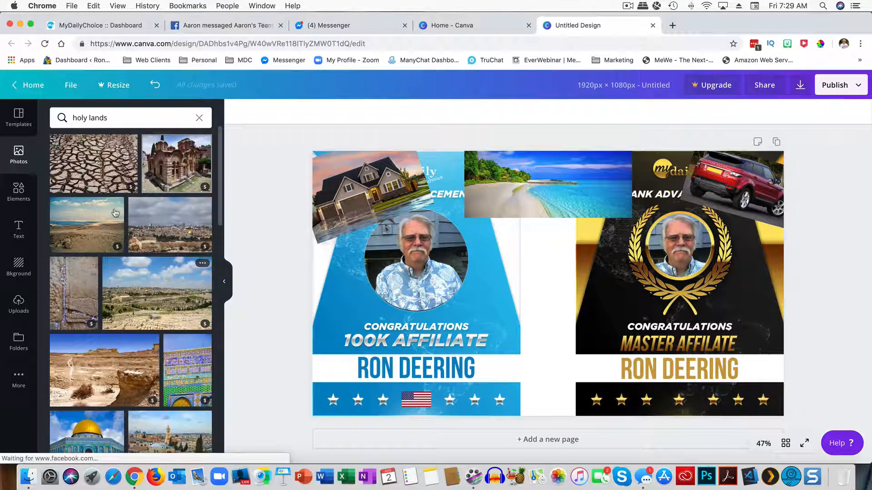
{"action": "scroll", "coordinate": [131, 264], "scroll_direction": "down", "scroll_amount": 4}
{"action": "scroll", "coordinate": [131, 265], "scroll_direction": "down", "scroll_amount": 10}
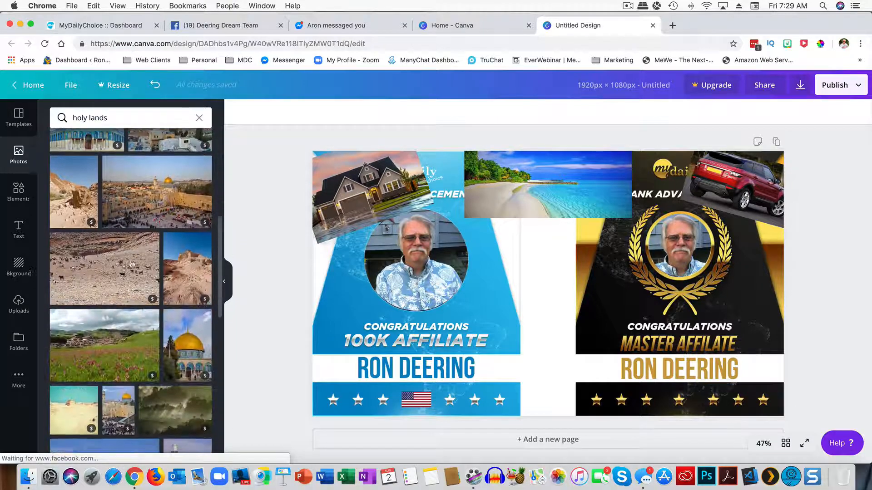
{"action": "scroll", "coordinate": [131, 264], "scroll_direction": "down", "scroll_amount": 10}
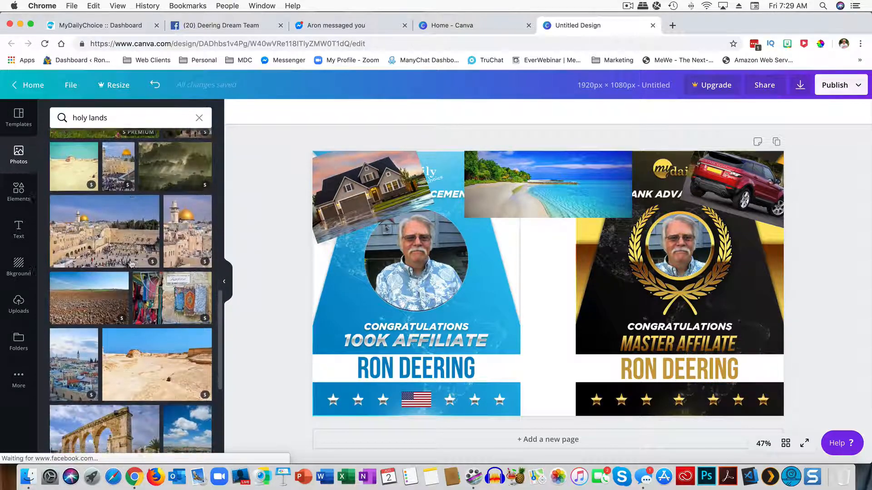
{"action": "scroll", "coordinate": [132, 264], "scroll_direction": "up", "scroll_amount": 20}
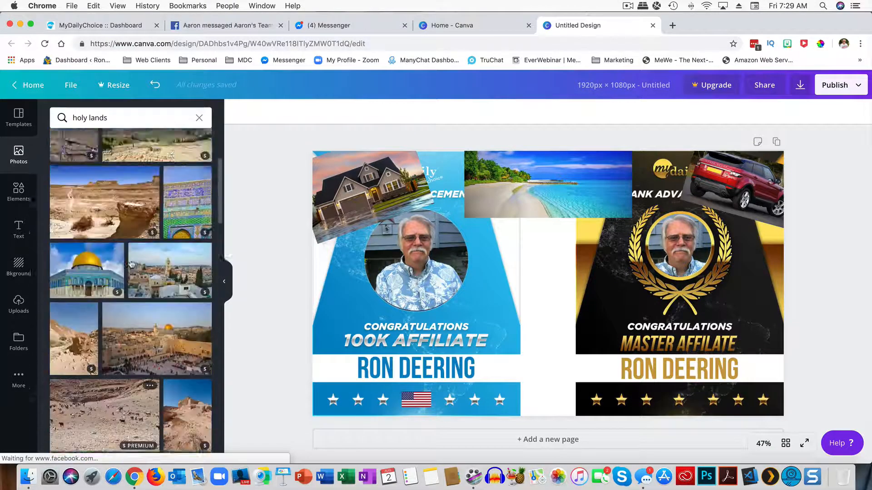
Step: Search 'europe', add the Colosseum photo, shrink it and place it in the upper middle
{"action": "left_click_drag", "start_coordinate": [120, 117], "coordinate": [58, 117]}
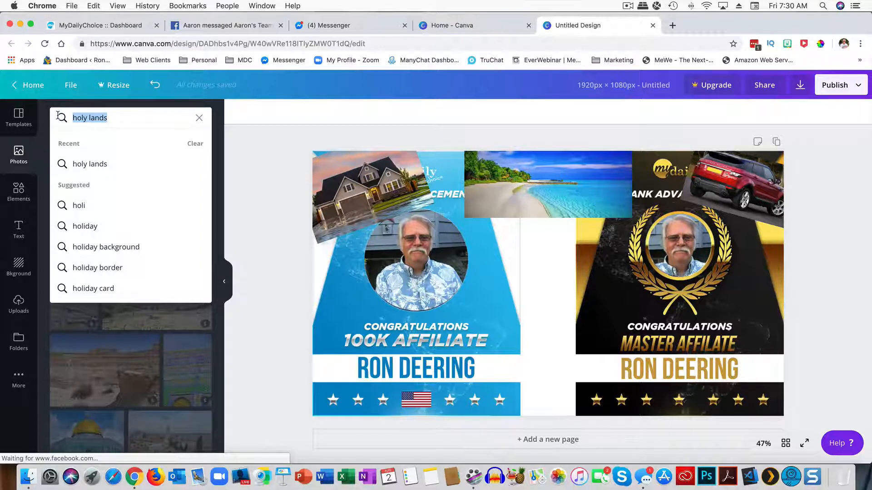
{"action": "type", "text": "eu"}
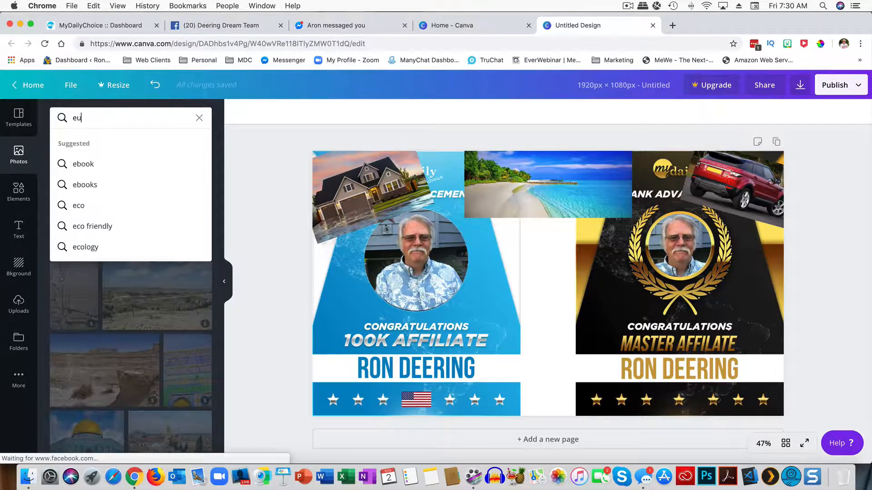
{"action": "type", "text": "orope"}
{"action": "key", "text": "Return"}
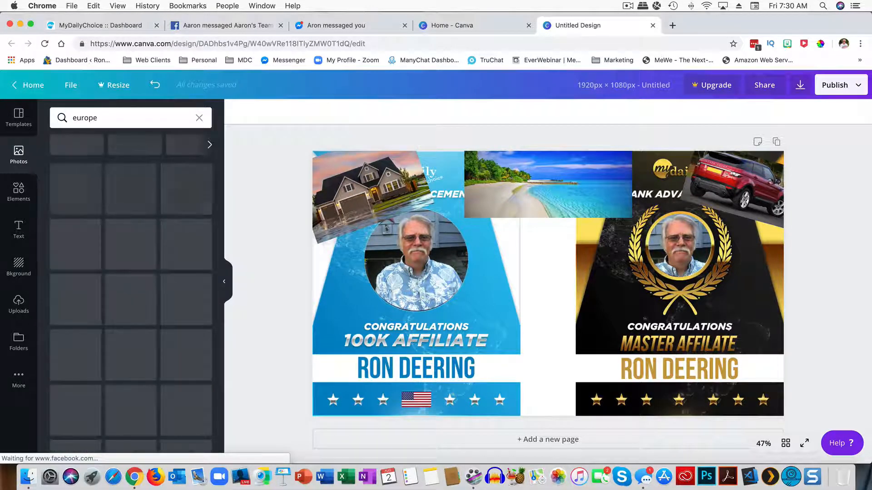
{"action": "scroll", "coordinate": [91, 199], "scroll_direction": "down", "scroll_amount": 2}
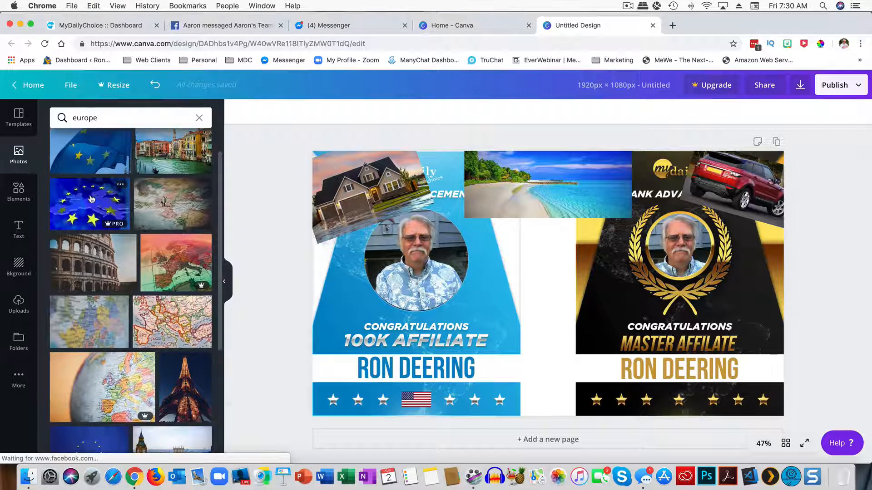
{"action": "left_click", "coordinate": [84, 259]}
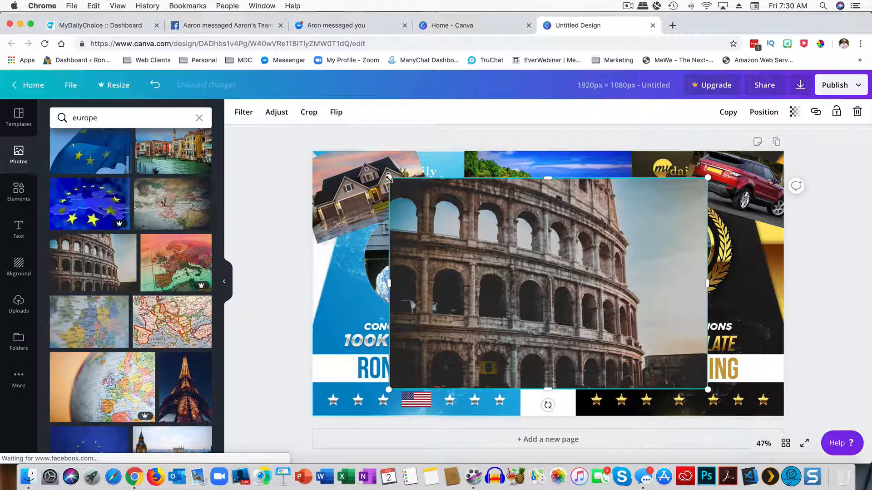
{"action": "left_click_drag", "start_coordinate": [389, 178], "coordinate": [585, 308]}
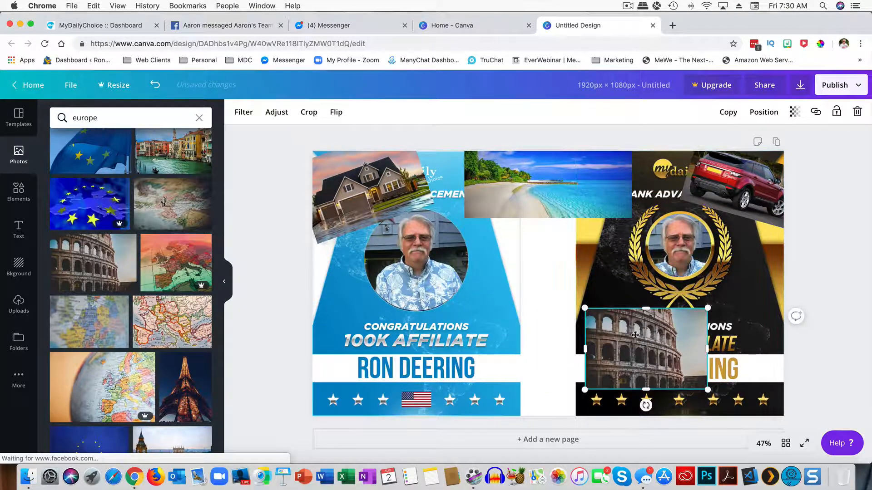
{"action": "left_click_drag", "start_coordinate": [635, 335], "coordinate": [532, 273]}
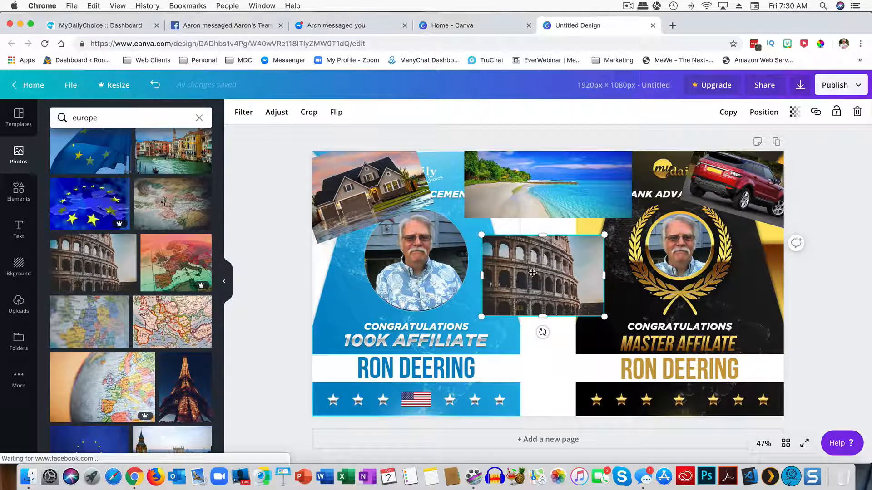
{"action": "left_click", "coordinate": [795, 117]}
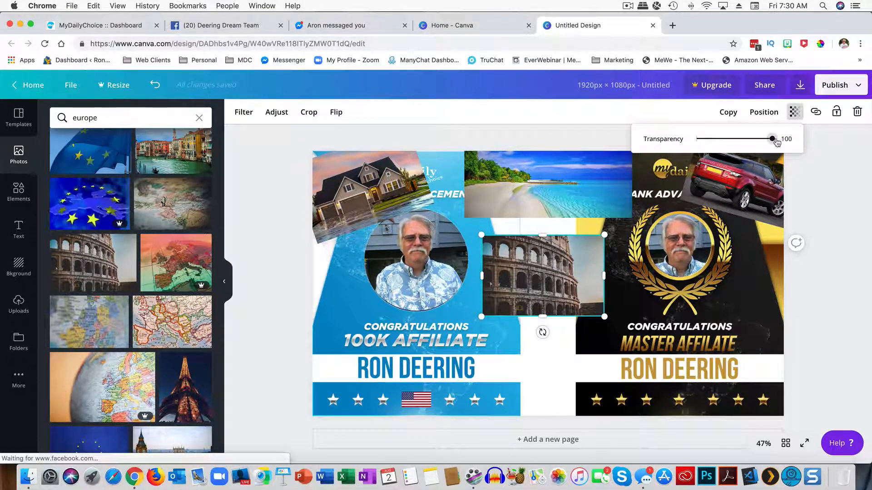
{"action": "mouse_move", "coordinate": [776, 142]}
{"action": "left_mouse_down"}
{"action": "mouse_move", "coordinate": [752, 142]}
{"action": "mouse_move", "coordinate": [786, 143]}
{"action": "left_mouse_up"}
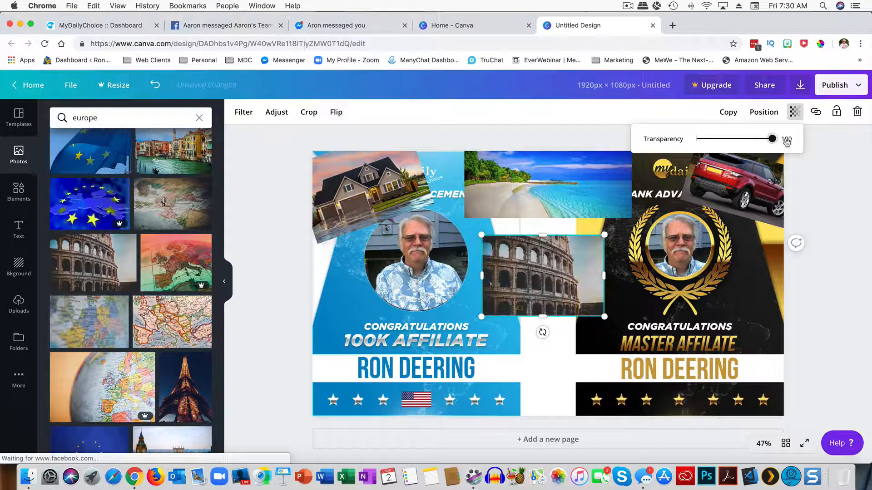
{"action": "left_click", "coordinate": [846, 170]}
{"action": "left_click", "coordinate": [567, 263]}
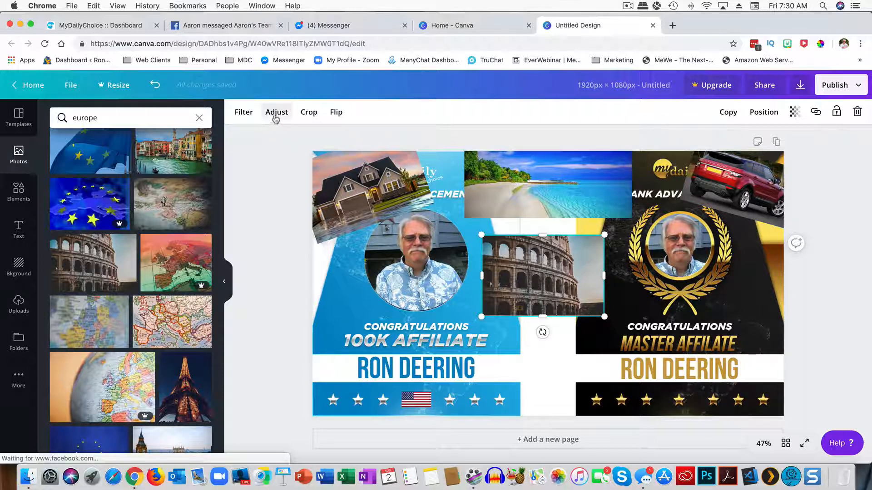
{"action": "left_click", "coordinate": [243, 113]}
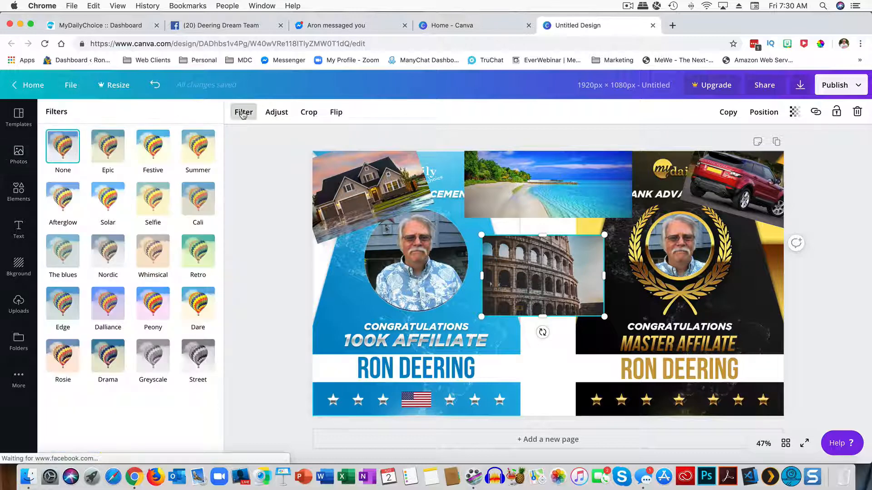
{"action": "left_click", "coordinate": [276, 112]}
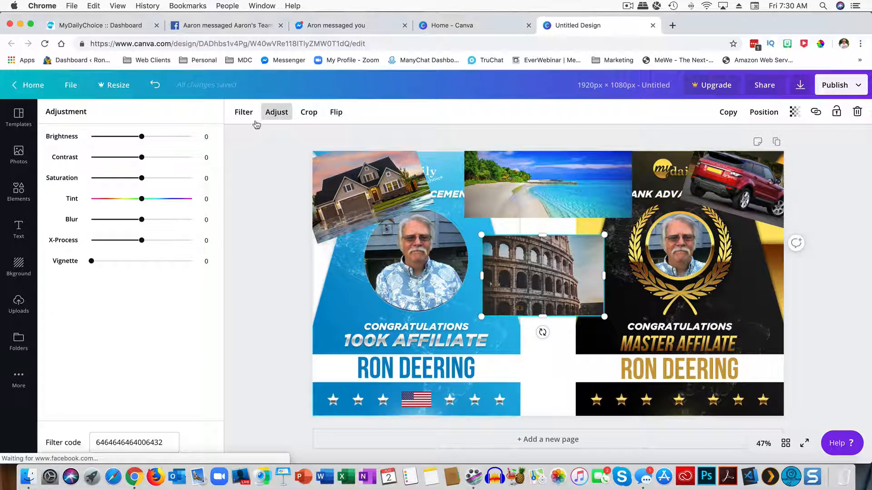
{"action": "left_click", "coordinate": [309, 113]}
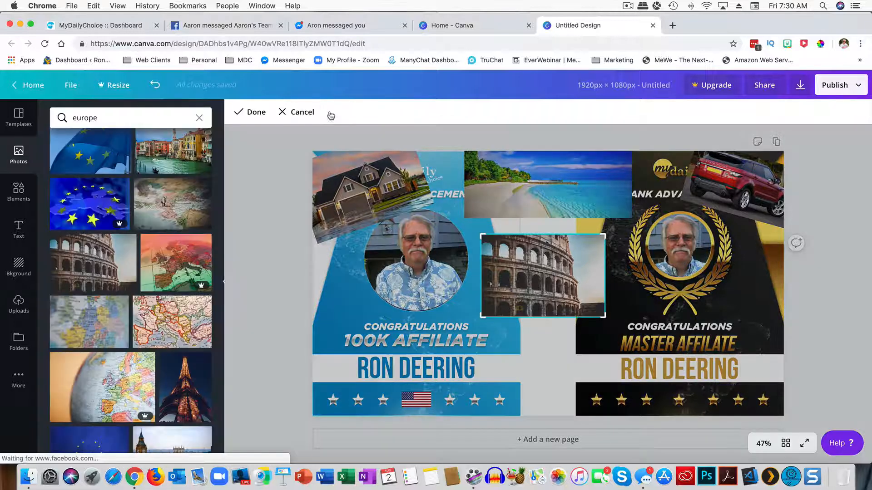
{"action": "left_click", "coordinate": [300, 115]}
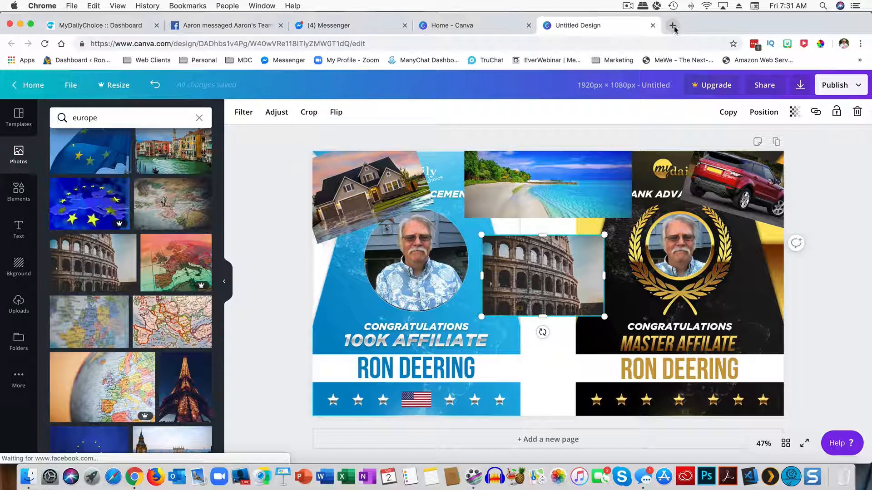
Step: In a new tab, search Google for '2019 lincoln navigator champagne'
{"action": "left_click", "coordinate": [672, 26]}
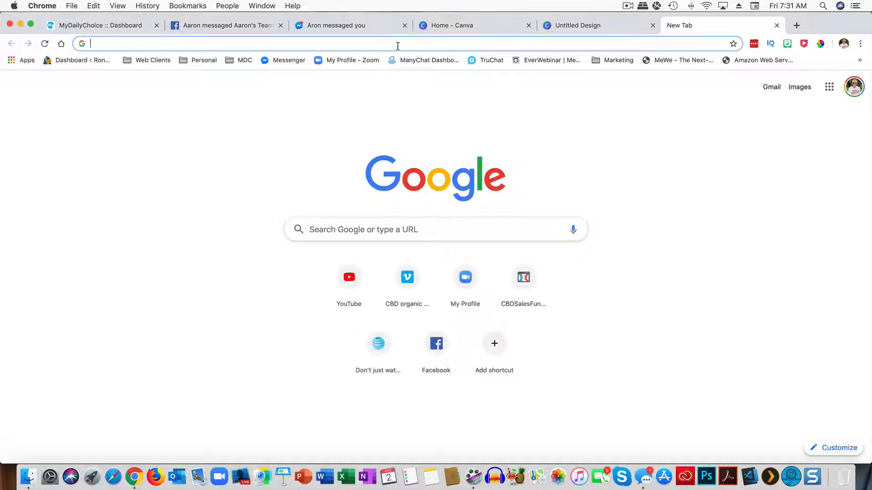
{"action": "type", "text": "lin"}
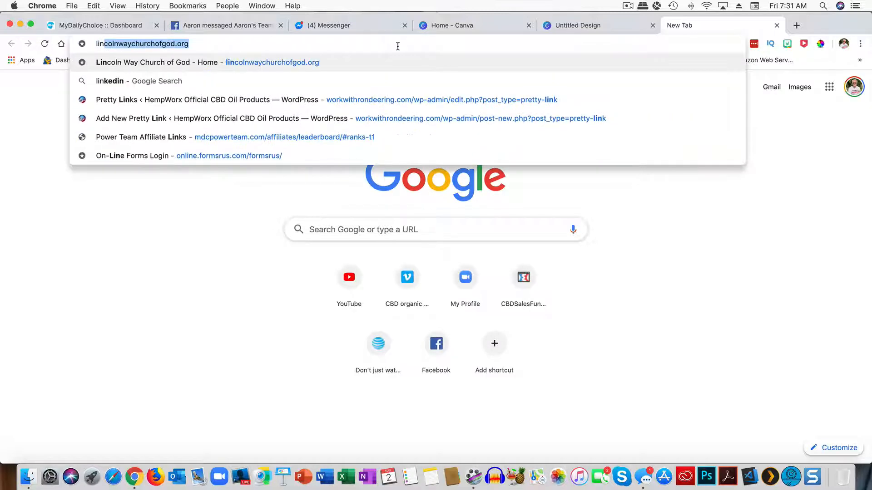
{"action": "type", "text": "coln nav"}
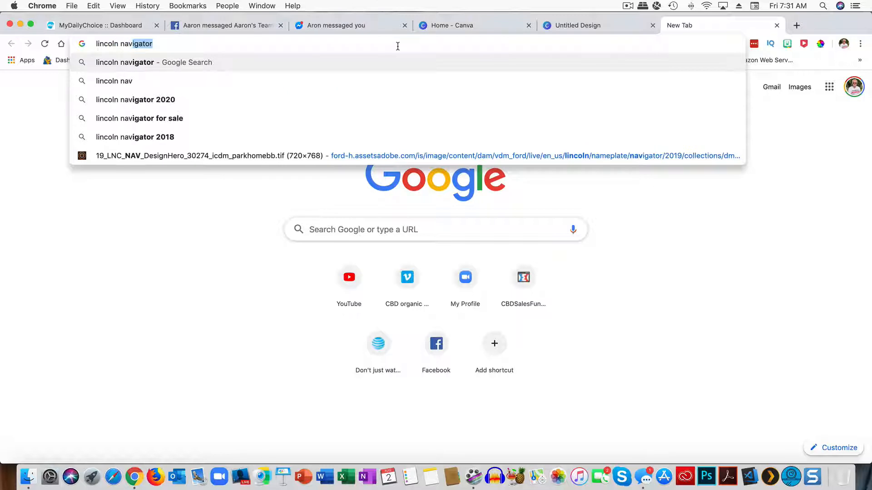
{"action": "type", "text": "igator"}
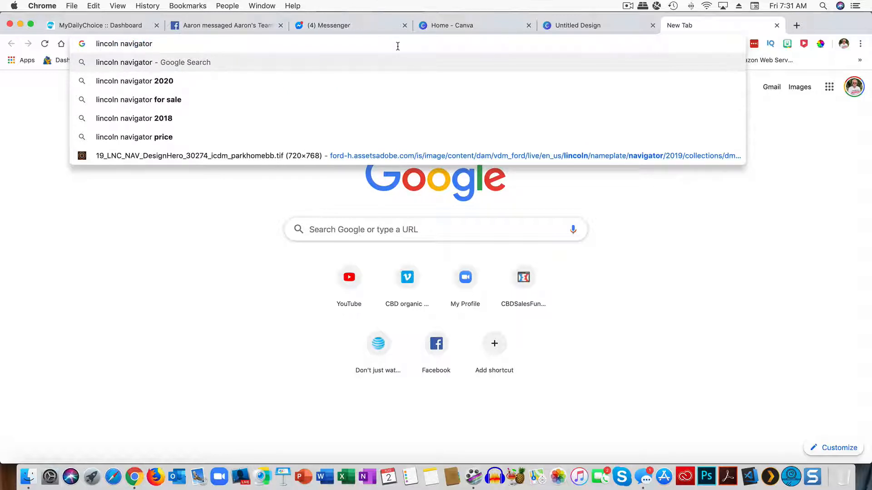
{"action": "type", "text": " cham"}
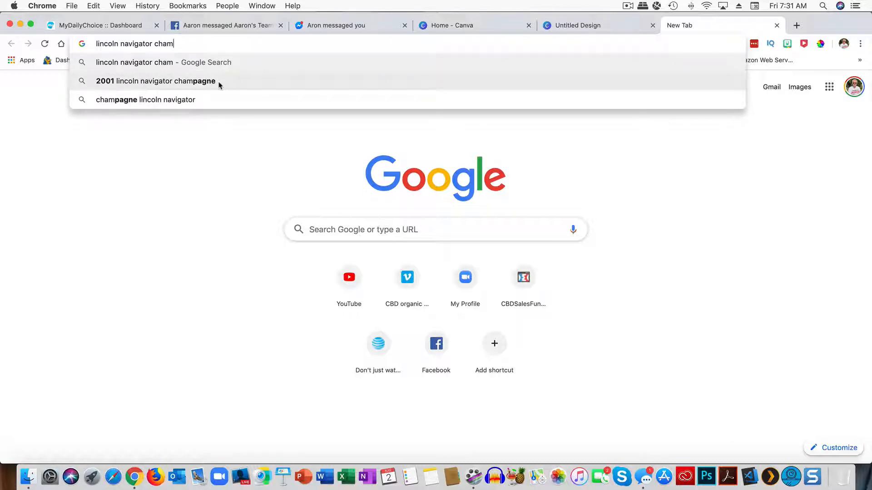
{"action": "left_click", "coordinate": [194, 82]}
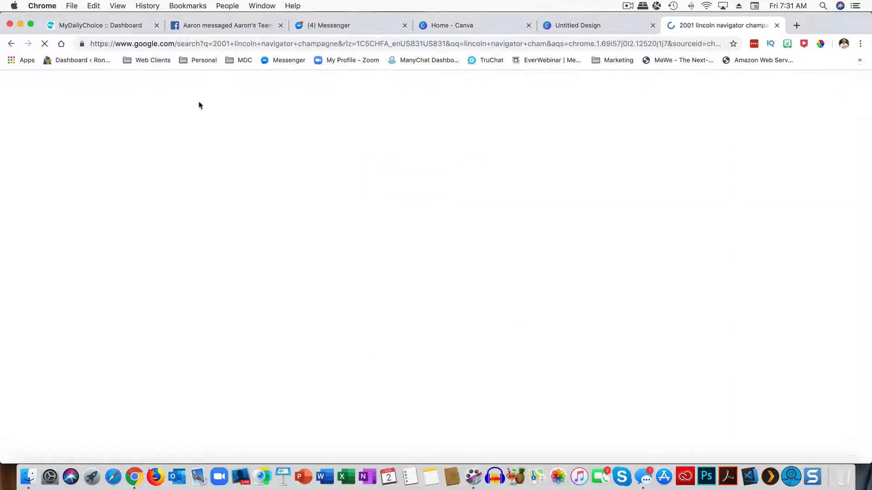
{"action": "left_click", "coordinate": [105, 92]}
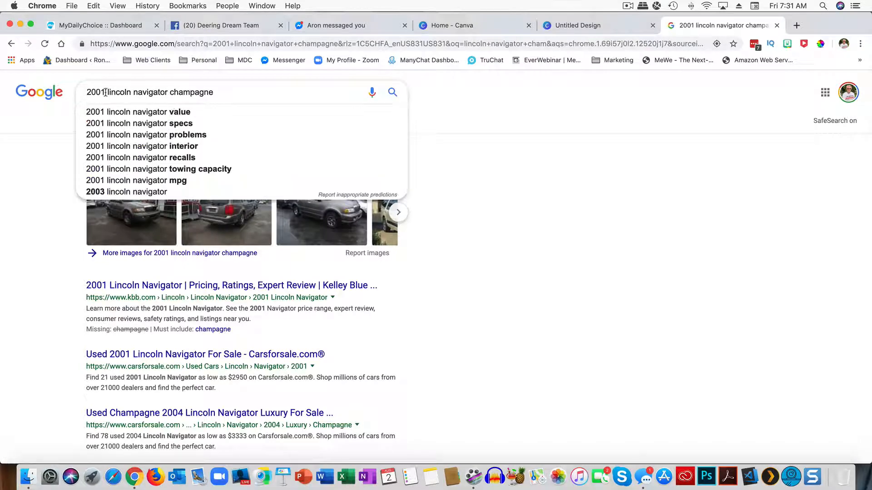
{"action": "key", "text": "BackSpace"}
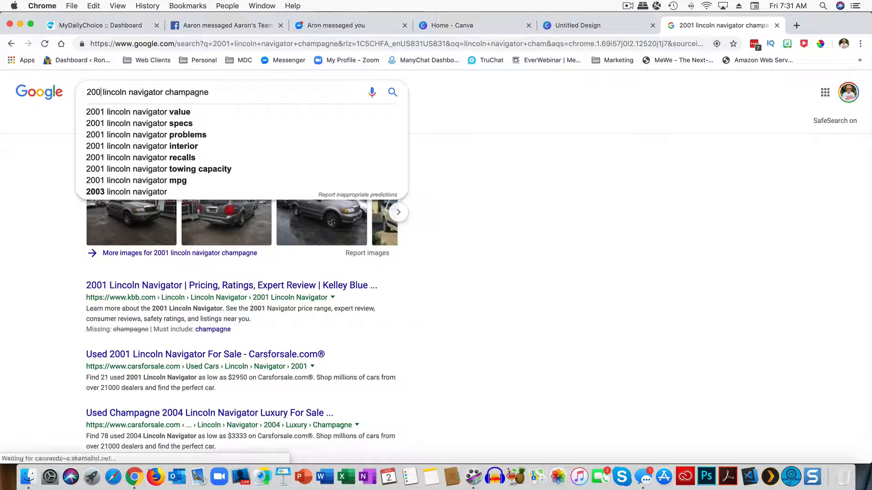
{"action": "type", "text": "19"}
{"action": "key", "text": "Return"}
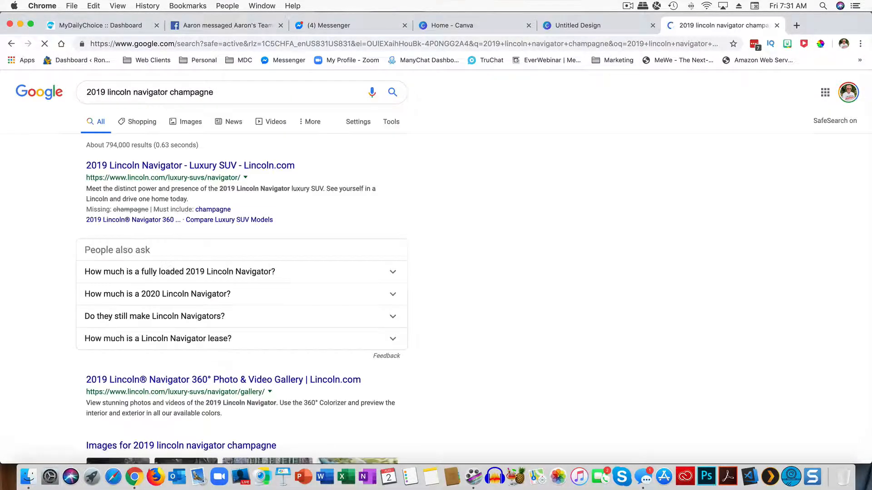
Step: Switch to image results and preview the champagne Lincoln Navigator photo
{"action": "left_click", "coordinate": [186, 123]}
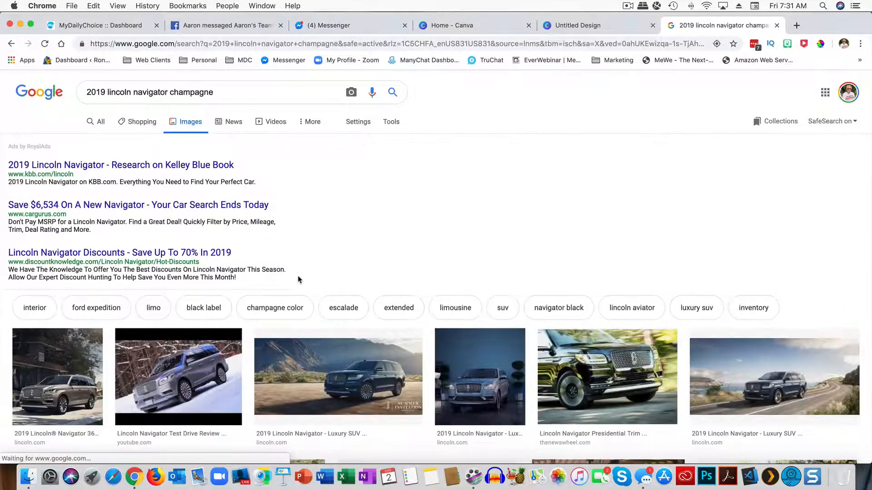
{"action": "scroll", "coordinate": [298, 279], "scroll_direction": "down", "scroll_amount": 6}
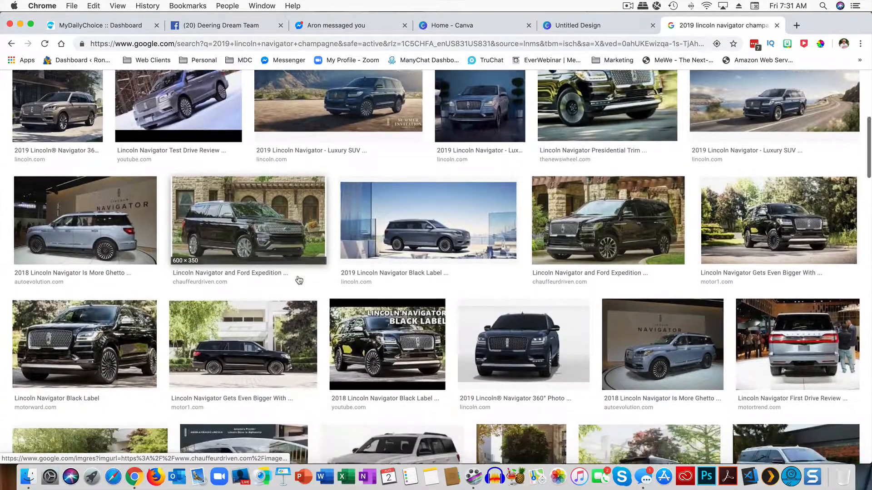
{"action": "scroll", "coordinate": [298, 279], "scroll_direction": "down", "scroll_amount": 5}
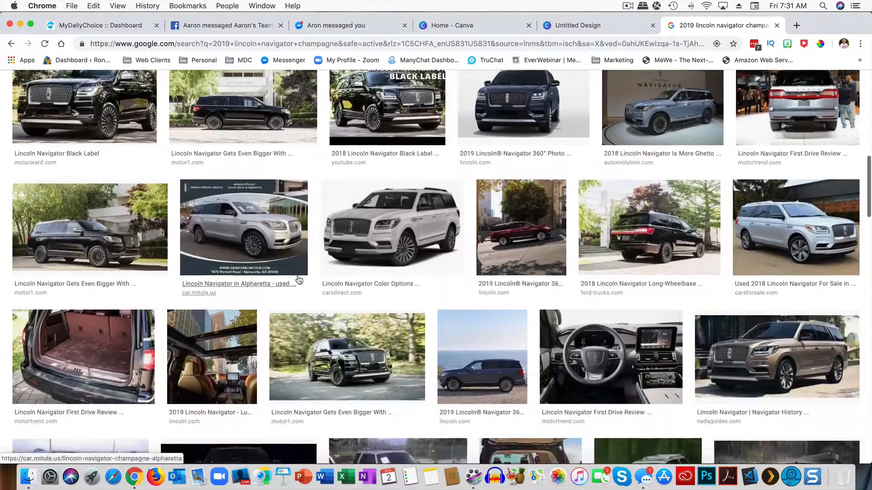
{"action": "scroll", "coordinate": [298, 279], "scroll_direction": "down", "scroll_amount": 4}
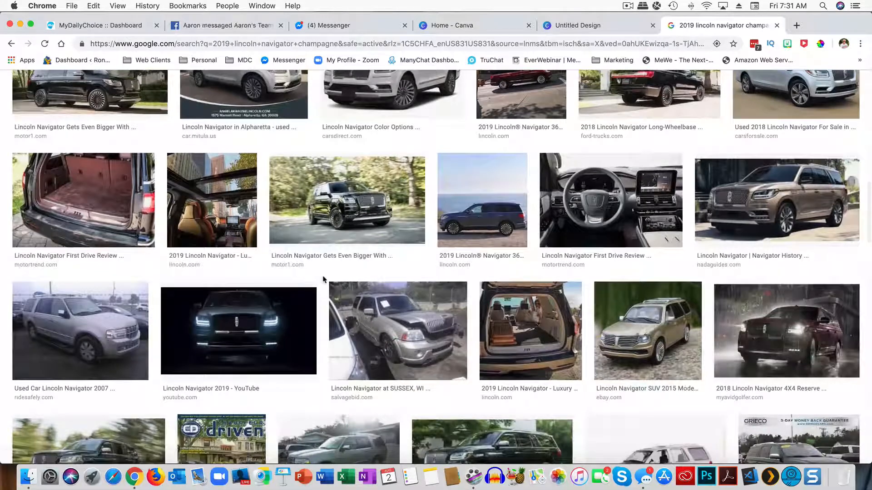
{"action": "left_click", "coordinate": [775, 214]}
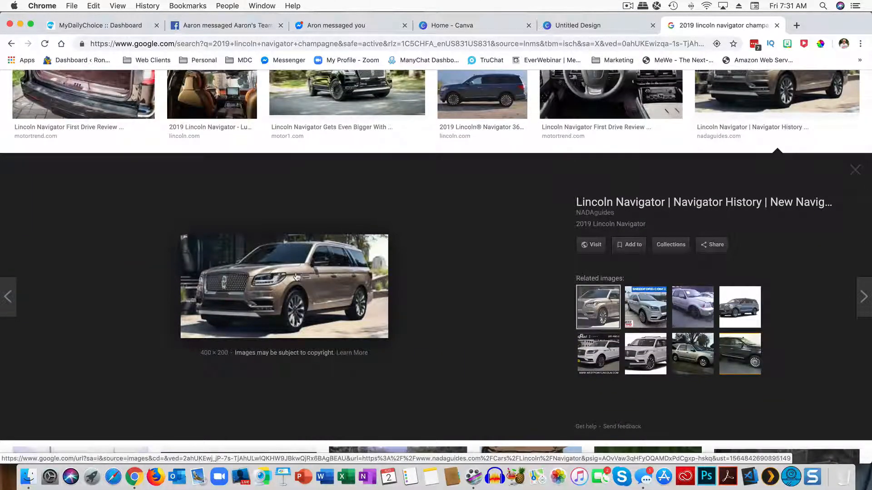
Step: Open the full-size Navigator photo in a new tab, copy it, and close the tabs back to Canva
{"action": "right_click", "coordinate": [270, 272]}
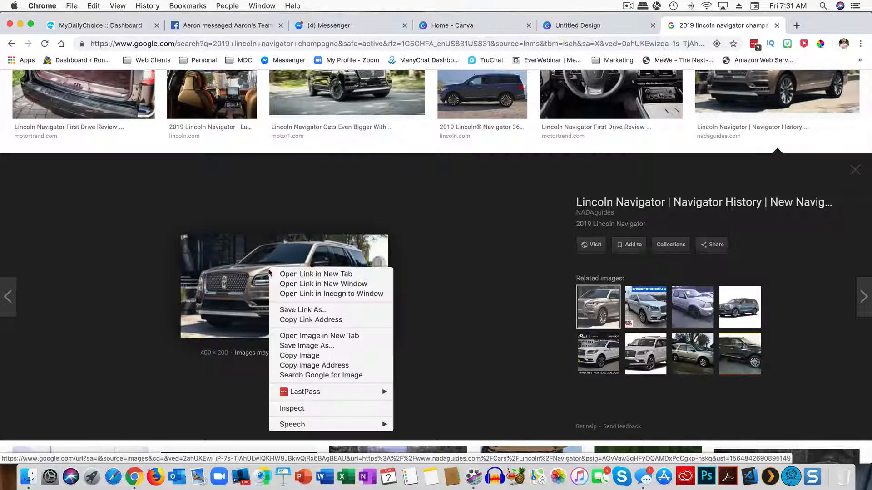
{"action": "left_click", "coordinate": [331, 339]}
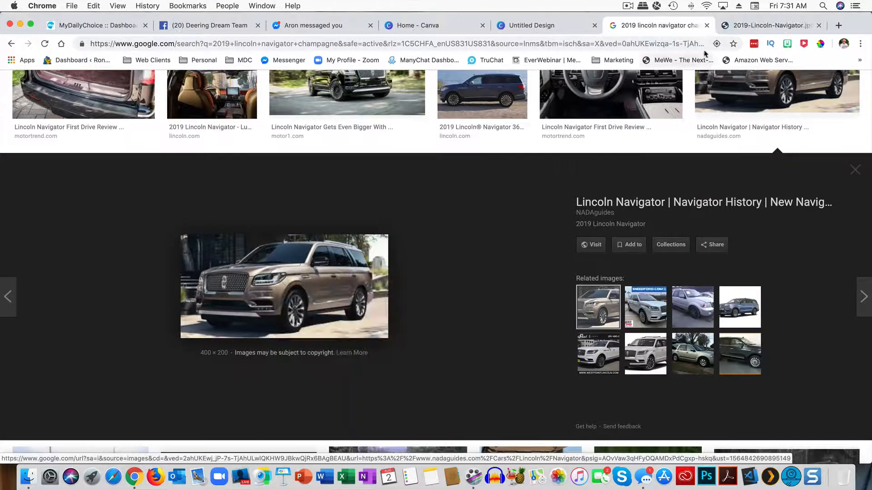
{"action": "left_click", "coordinate": [754, 25]}
{"action": "right_click", "coordinate": [387, 267]}
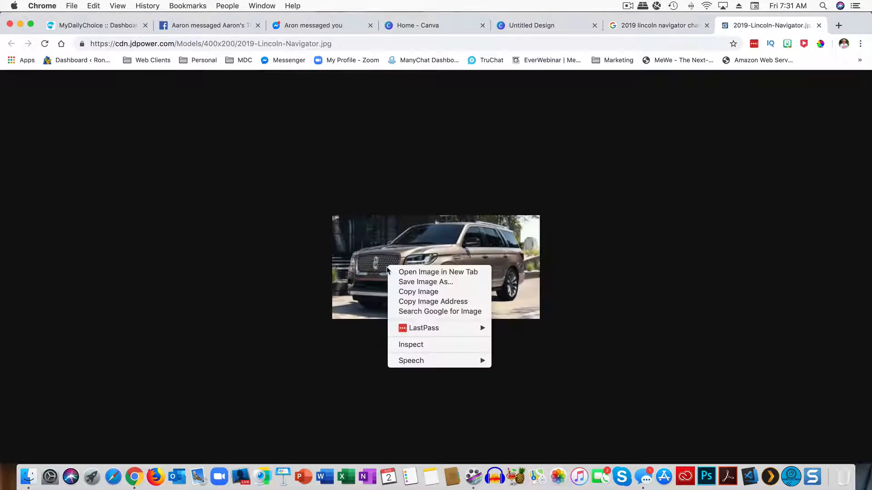
{"action": "left_click", "coordinate": [414, 294]}
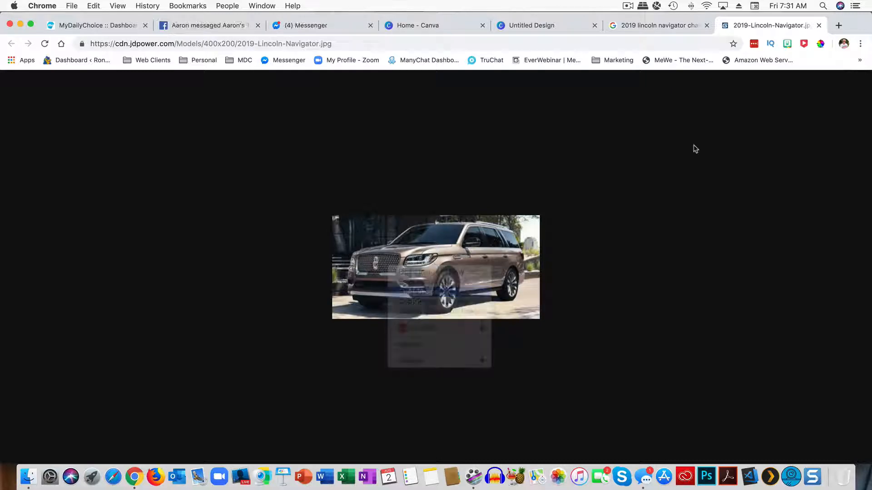
{"action": "left_click", "coordinate": [819, 26]}
{"action": "left_click", "coordinate": [777, 25]}
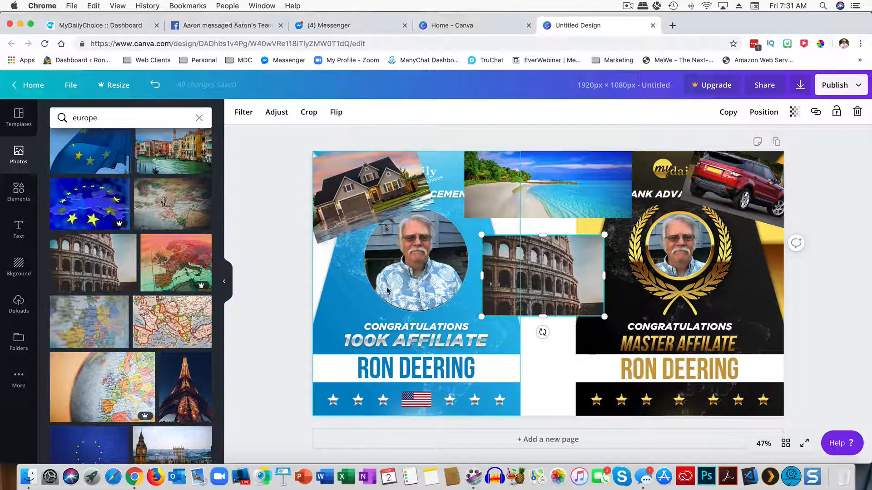
Step: Paste the champagne Lincoln SUV photo, shrink it, and delete the red car photo
{"action": "key", "text": "super+v"}
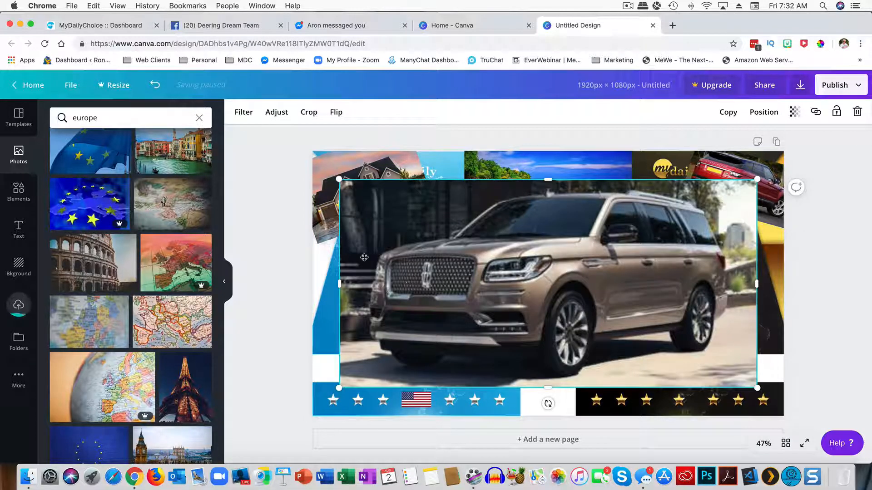
{"action": "left_click_drag", "start_coordinate": [338, 179], "coordinate": [638, 329]}
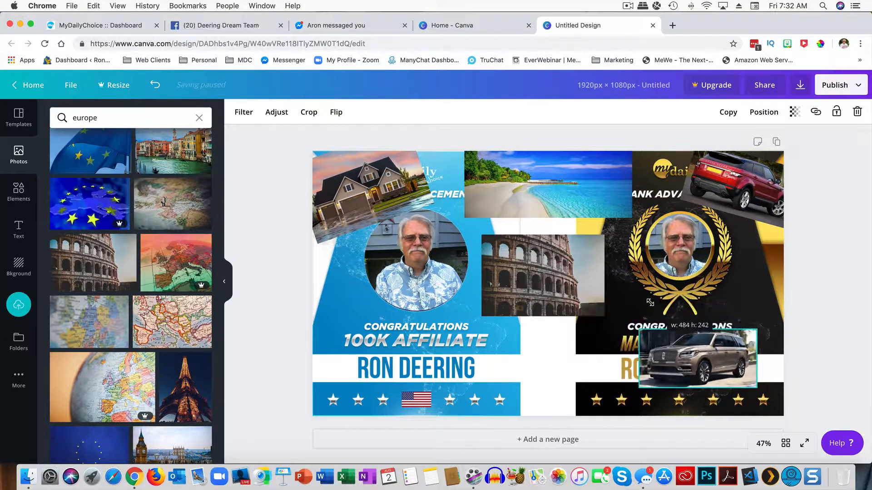
{"action": "left_click", "coordinate": [764, 178]}
{"action": "key", "text": "Delete"}
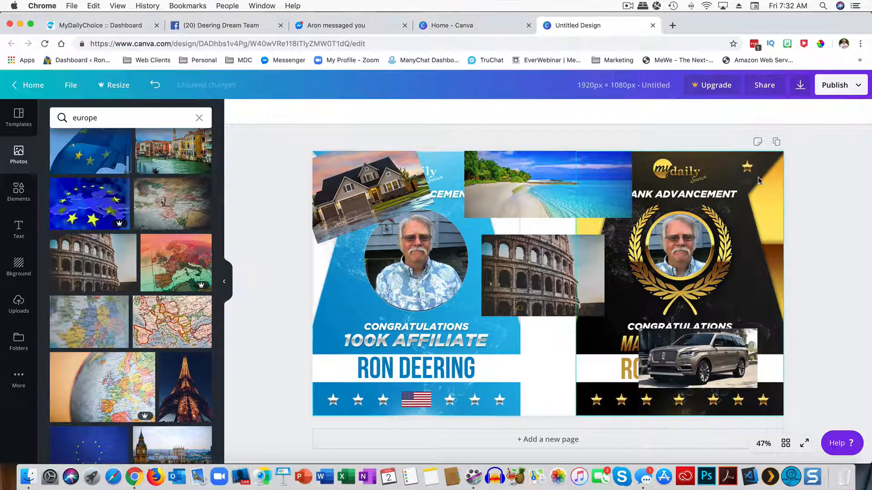
Step: Position the SUV photo level in the collage's top-right corner
{"action": "left_click_drag", "start_coordinate": [689, 345], "coordinate": [722, 187]}
{"action": "left_click_drag", "start_coordinate": [795, 162], "coordinate": [808, 189]}
{"action": "left_click_drag", "start_coordinate": [732, 199], "coordinate": [731, 185]}
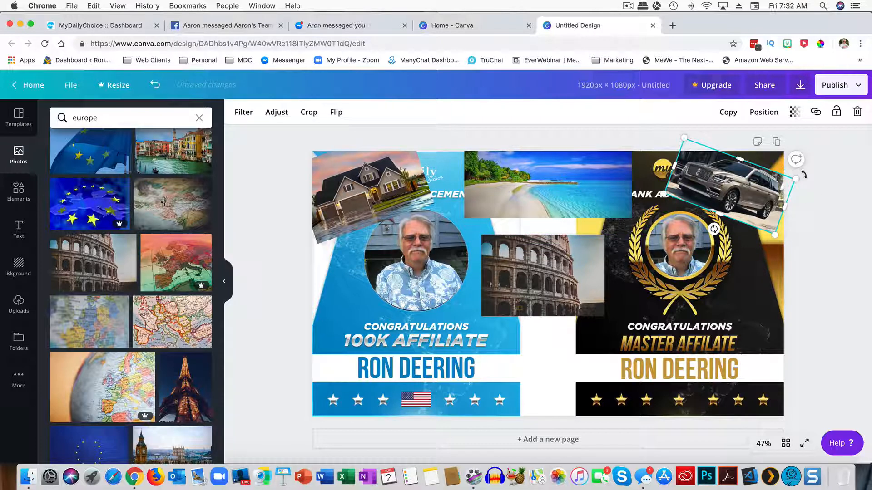
{"action": "left_click_drag", "start_coordinate": [804, 175], "coordinate": [799, 163]}
{"action": "left_click", "coordinate": [787, 225]}
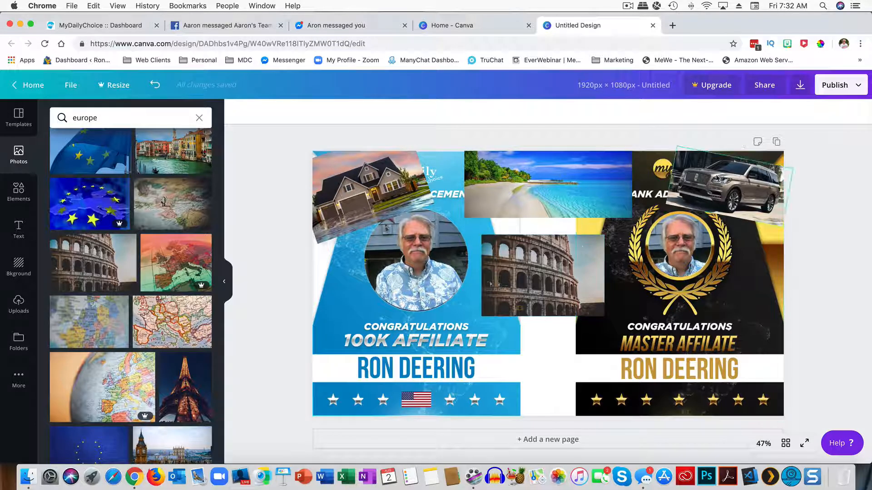
{"action": "left_click", "coordinate": [840, 87]}
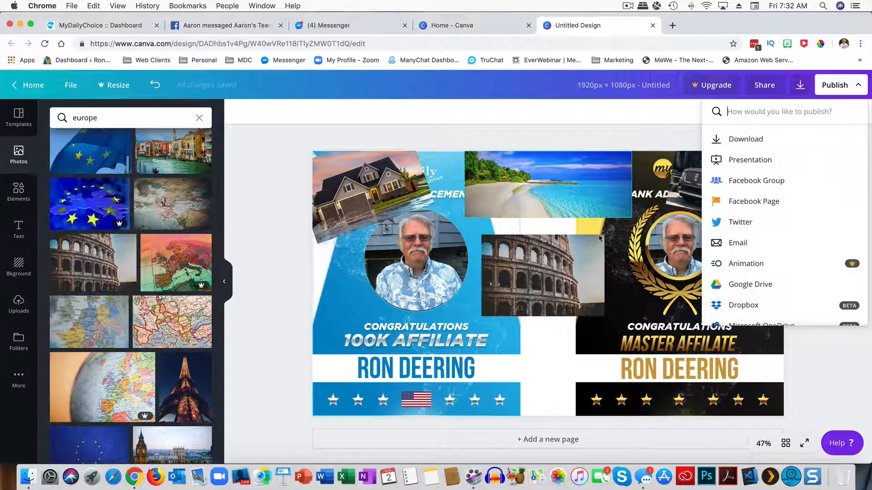
Step: Download the collage as a PNG named 'Vision Board Training' to the Desktop folder
{"action": "left_click", "coordinate": [737, 143]}
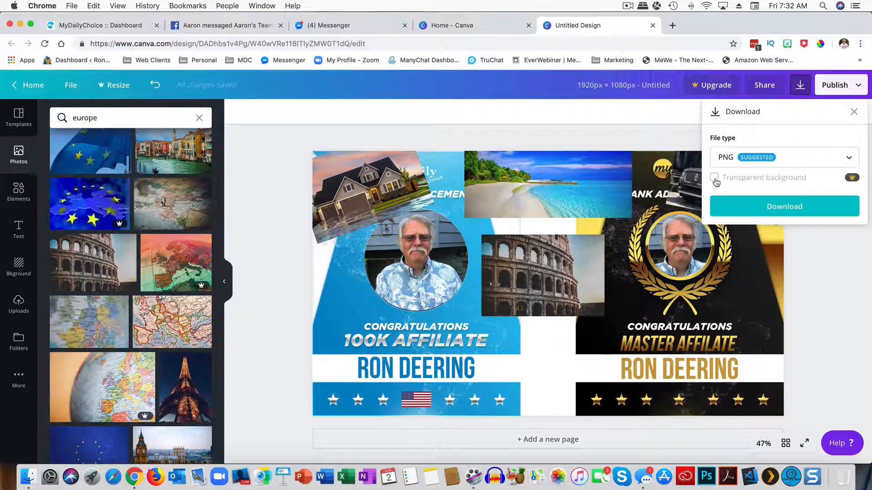
{"action": "left_click", "coordinate": [772, 208]}
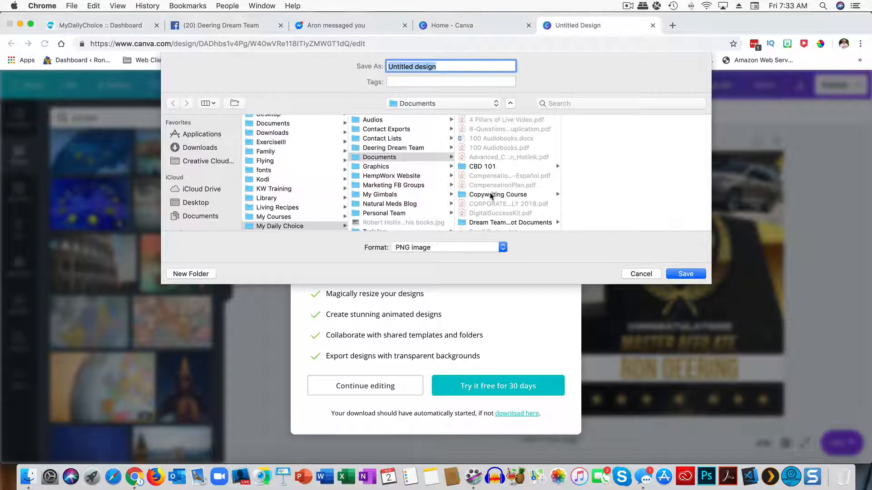
{"action": "type", "text": "Vision "}
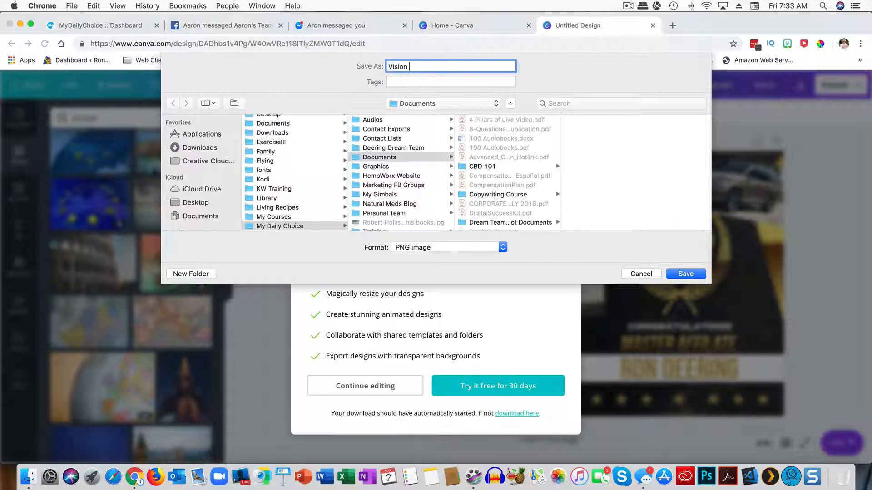
{"action": "type", "text": "Board Trai"}
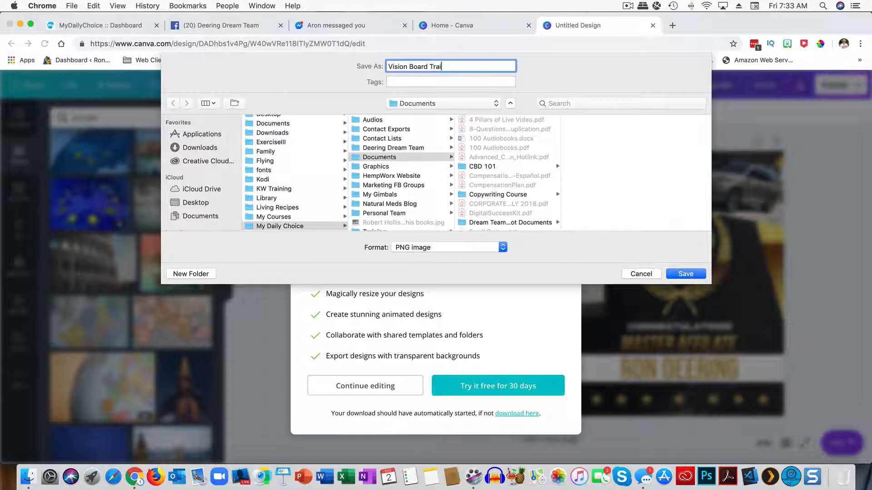
{"action": "type", "text": "ning"}
{"action": "scroll", "coordinate": [260, 181], "scroll_direction": "up", "scroll_amount": 5}
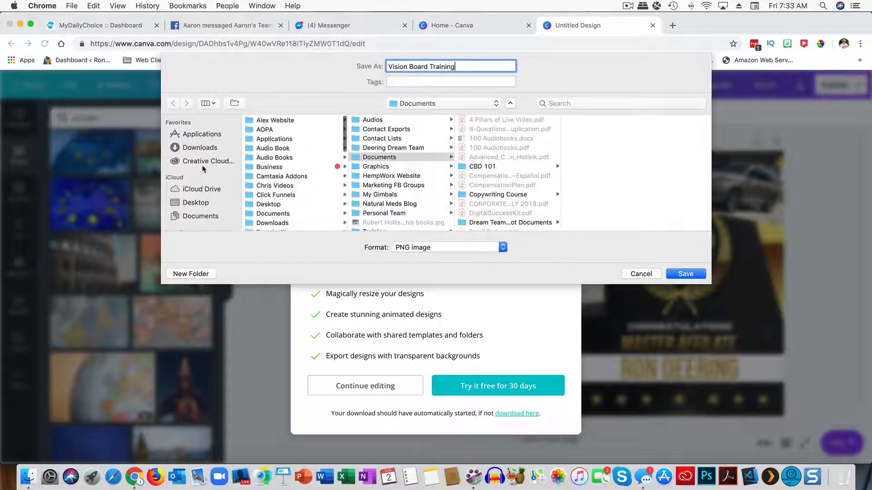
{"action": "left_click", "coordinate": [194, 203]}
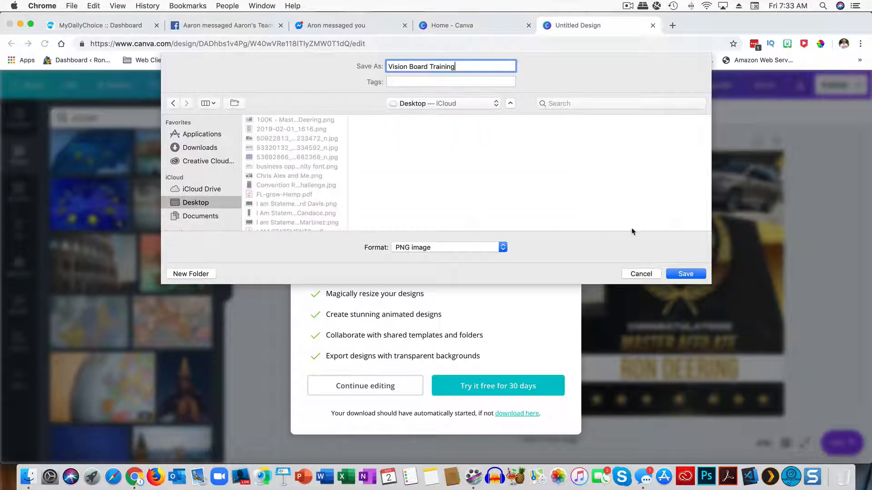
{"action": "left_click", "coordinate": [675, 275]}
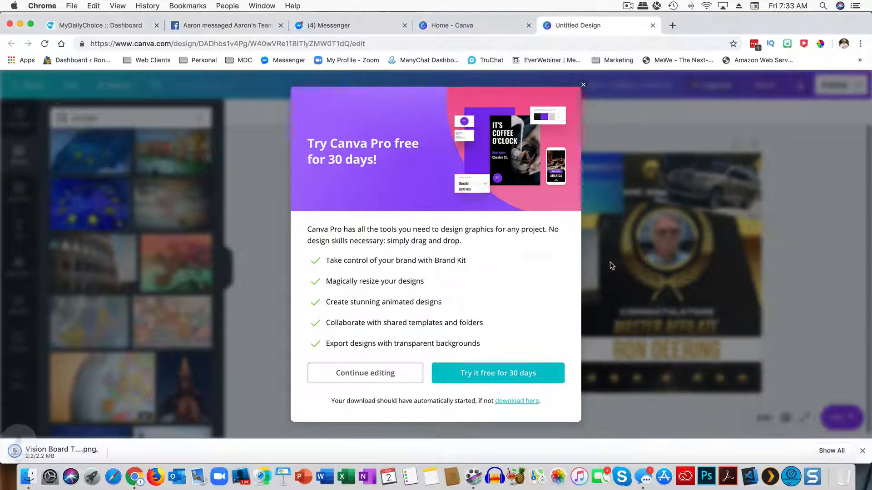
Step: Dismiss the Canva Pro trial popup and go from Home to All your designs
{"action": "left_click", "coordinate": [583, 85]}
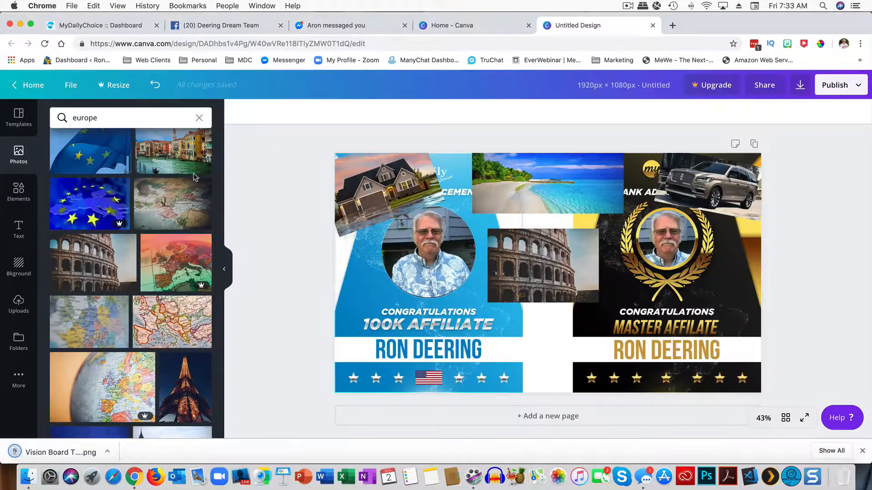
{"action": "left_click", "coordinate": [27, 85]}
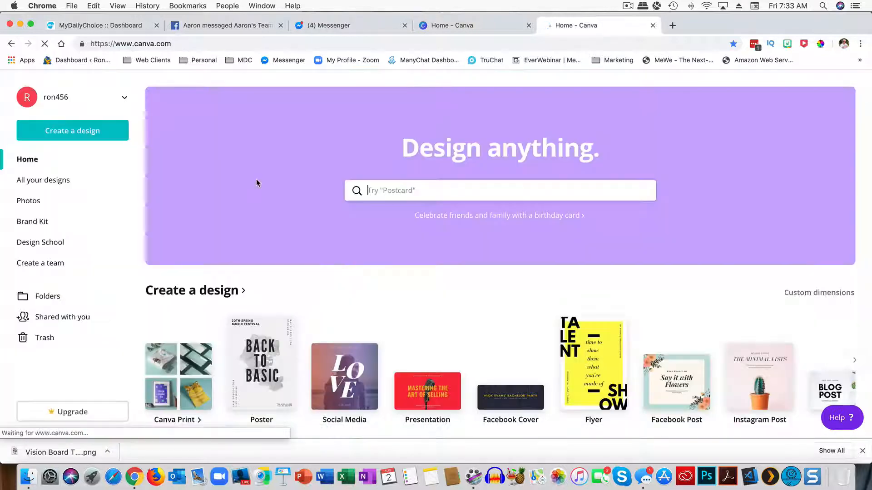
{"action": "left_click", "coordinate": [63, 182]}
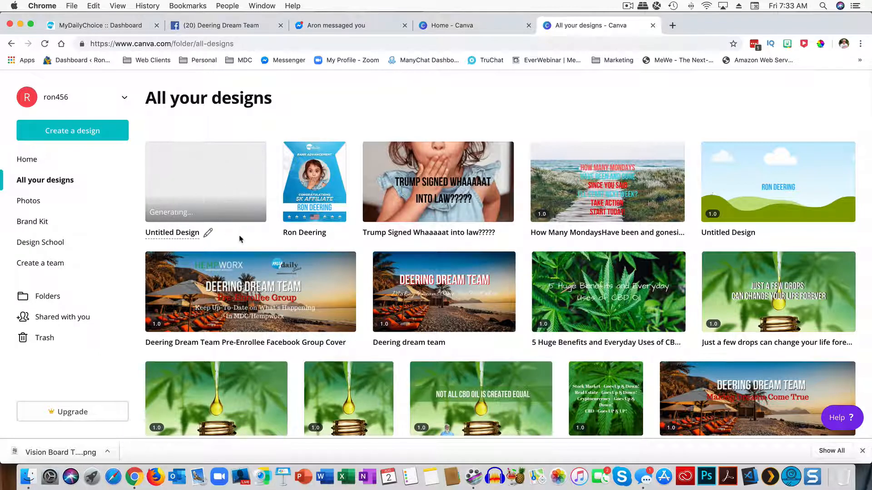
Step: Rename the Untitled Design to 'Vision Board', open it in the editor, then close that tab
{"action": "left_click", "coordinate": [208, 234]}
{"action": "type", "text": "Vi"}
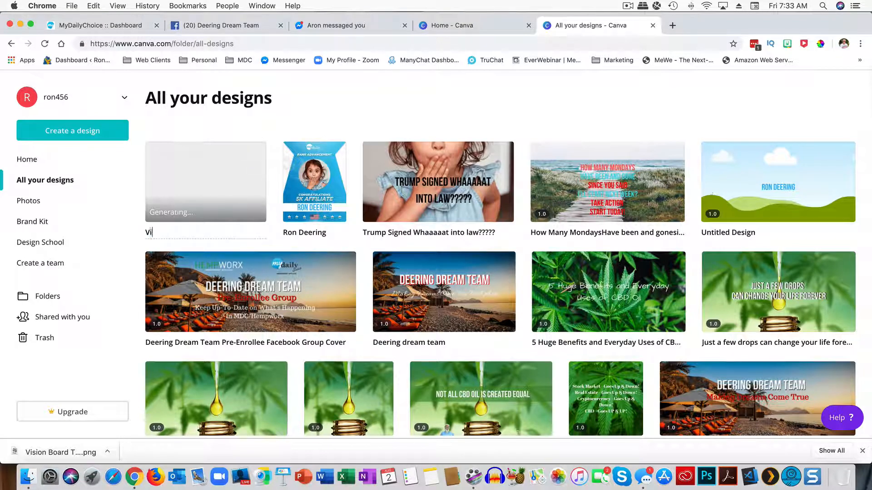
{"action": "type", "text": "sion Boar"}
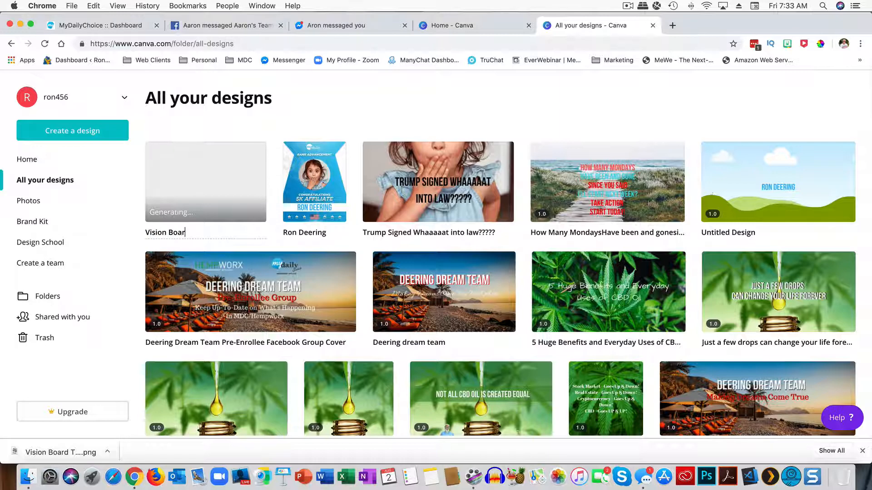
{"action": "type", "text": "d"}
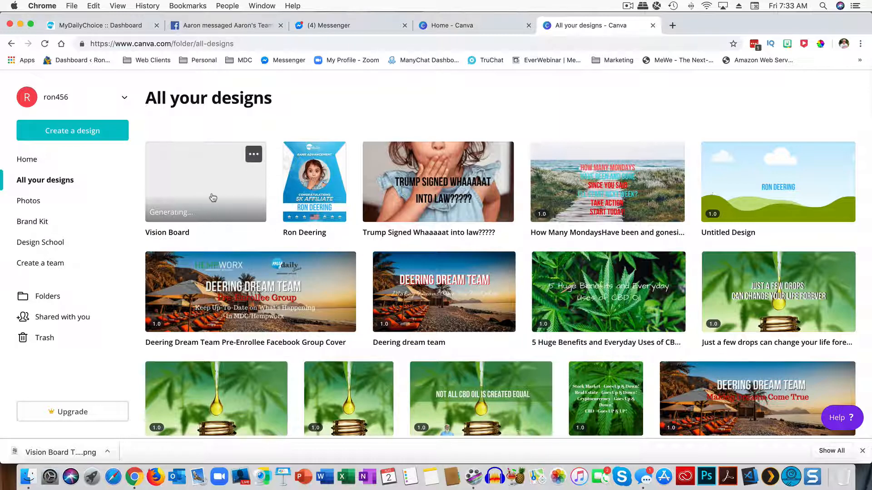
{"action": "left_click", "coordinate": [212, 197]}
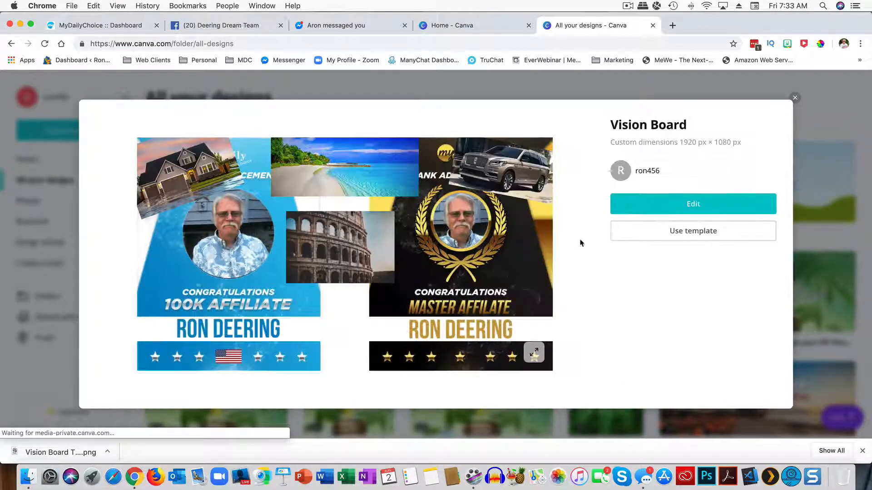
{"action": "left_click", "coordinate": [663, 205]}
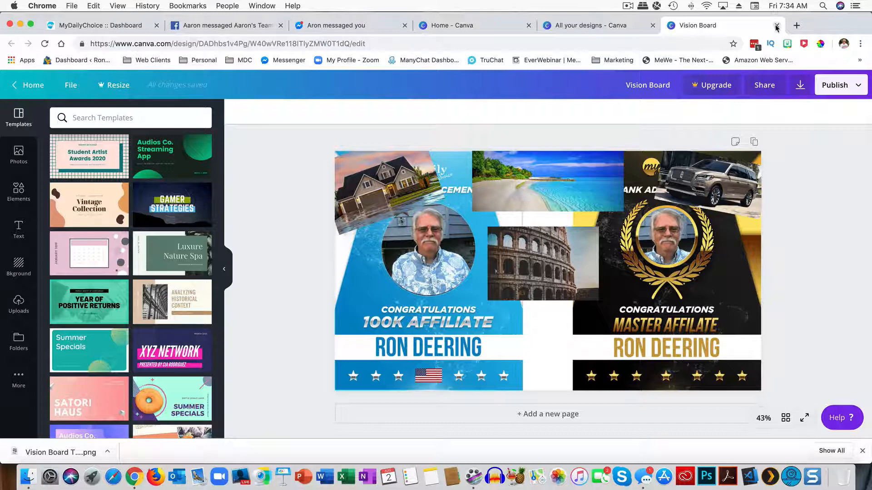
{"action": "left_click", "coordinate": [777, 25]}
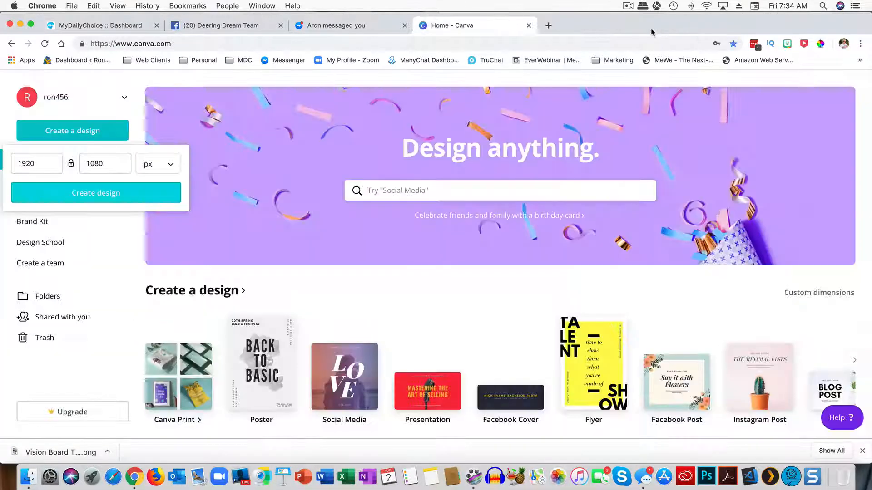
Step: Close the All your designs tab and minimize the Chrome, ScreenFlow and Messages windows
{"action": "left_click", "coordinate": [652, 25]}
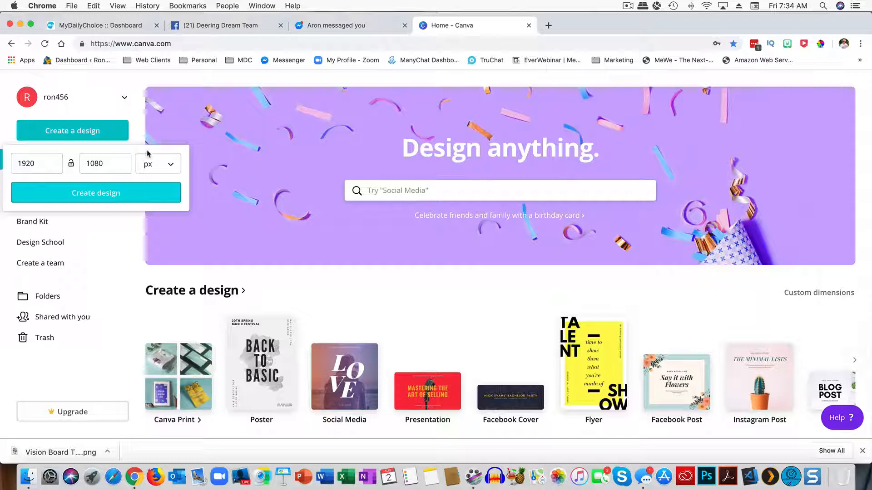
{"action": "left_click", "coordinate": [21, 25]}
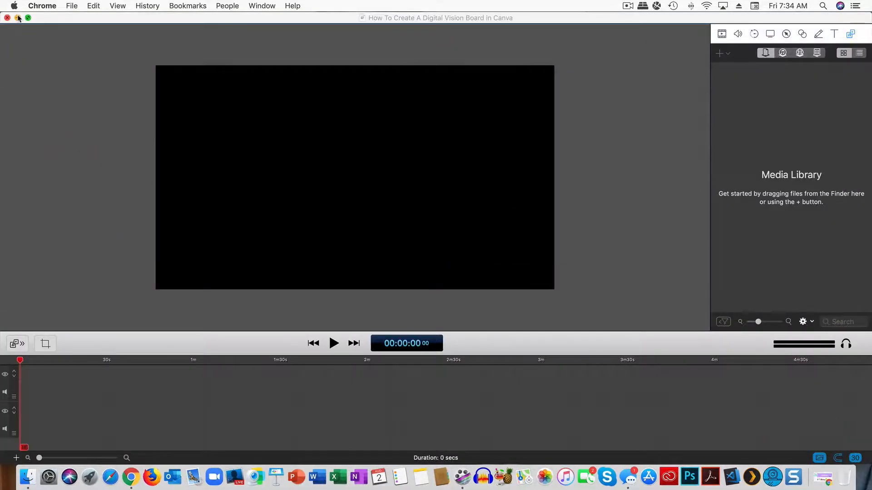
{"action": "left_click", "coordinate": [18, 18]}
{"action": "left_click", "coordinate": [18, 18]}
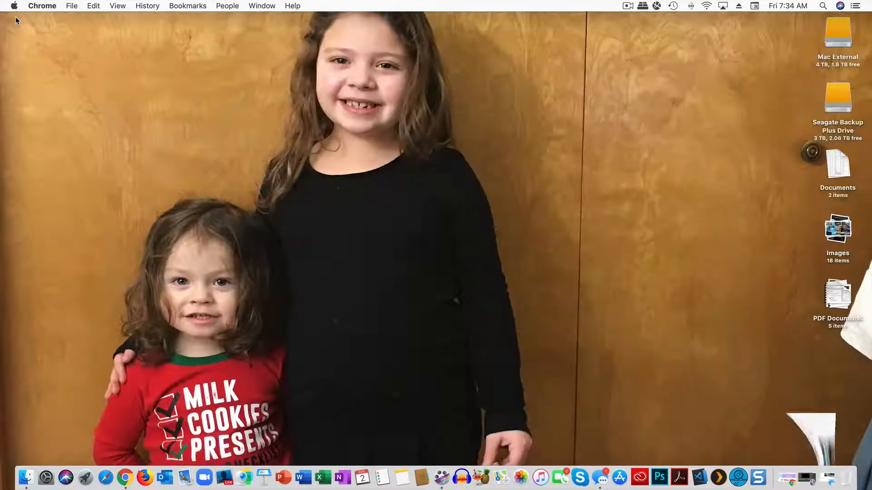
Step: From the desktop's Change Desktop Background, pick the Vision Board Training collage in the Desktop folder
{"action": "right_click", "coordinate": [286, 192]}
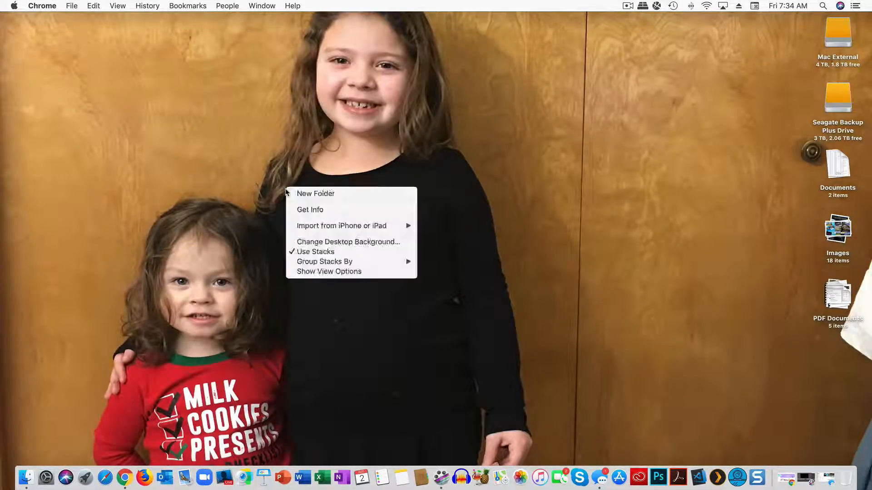
{"action": "left_click", "coordinate": [317, 242]}
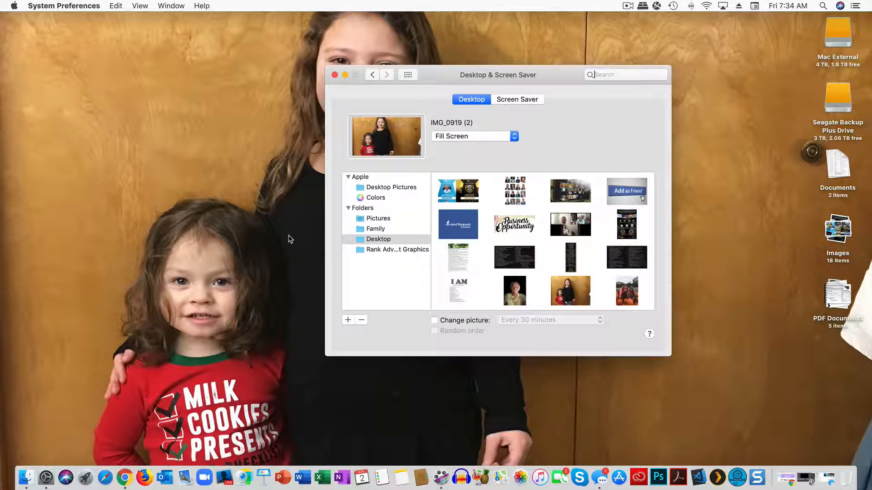
{"action": "left_click", "coordinate": [380, 242]}
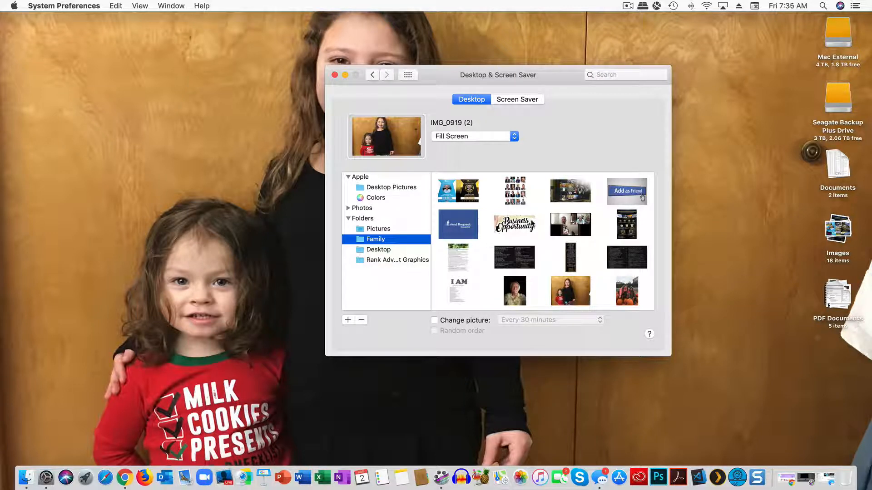
{"action": "scroll", "coordinate": [553, 234], "scroll_direction": "down", "scroll_amount": 15}
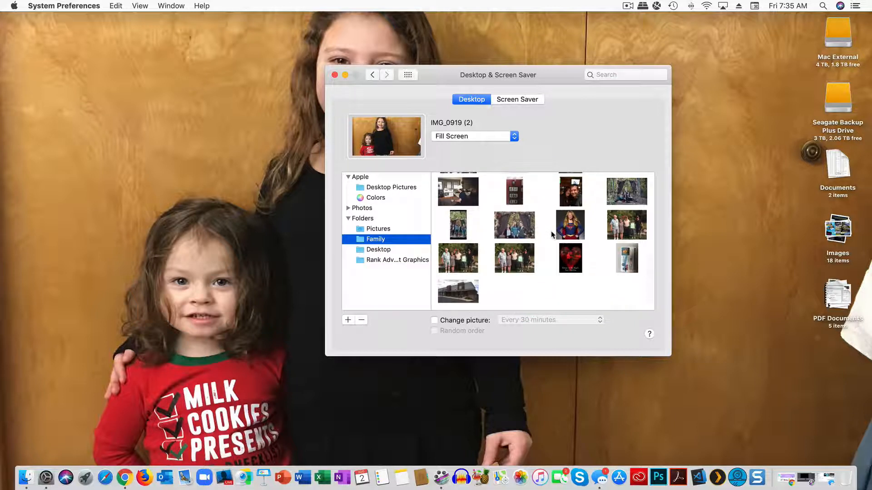
{"action": "left_click", "coordinate": [377, 249]}
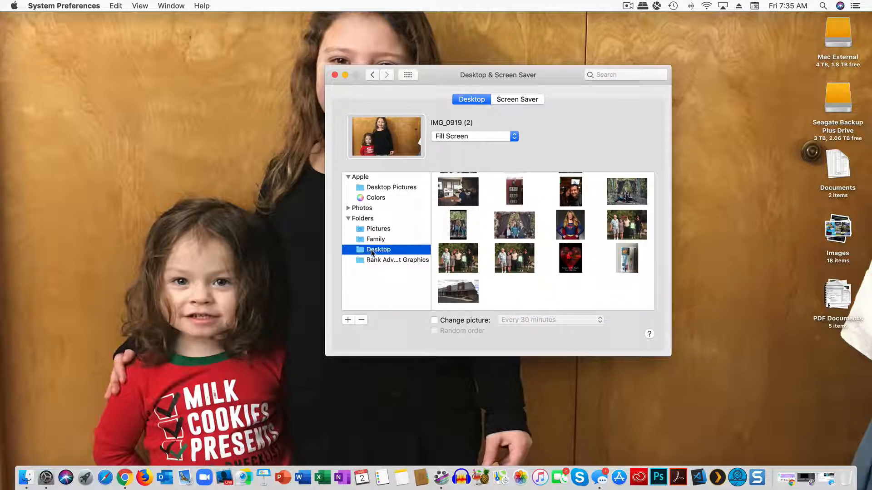
{"action": "scroll", "coordinate": [517, 271], "scroll_direction": "down", "scroll_amount": 3}
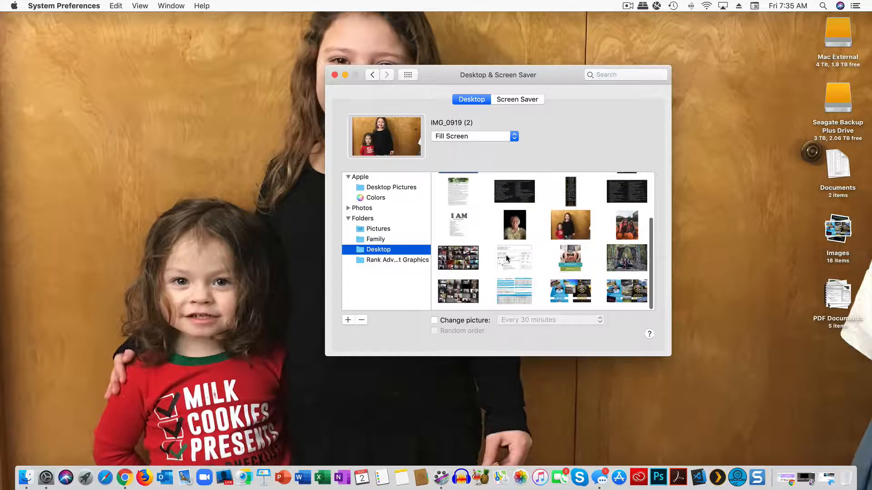
{"action": "left_click", "coordinate": [567, 293]}
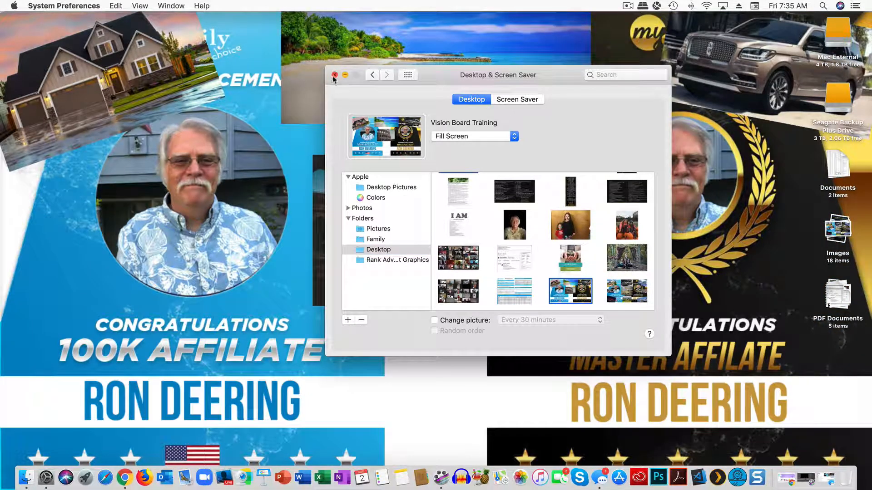
Step: Reopen the desktop background settings and set the Vision Board collage on the secondary display
{"action": "left_click", "coordinate": [335, 74]}
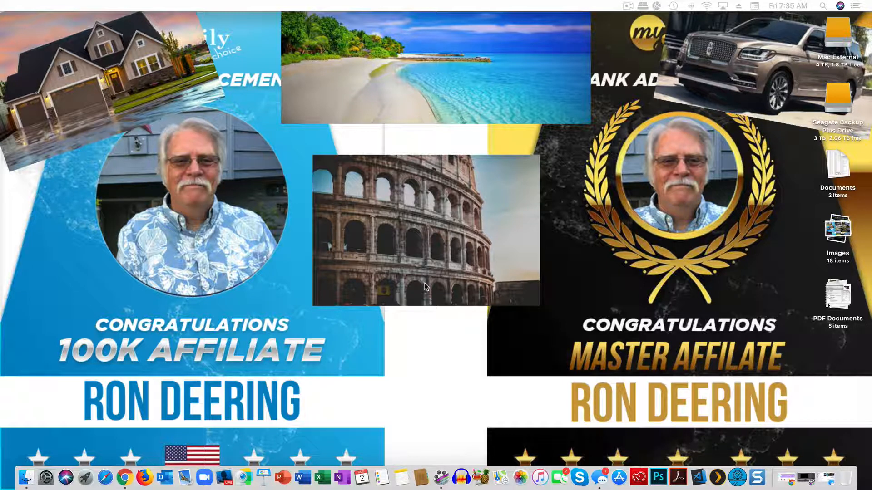
{"action": "right_click", "coordinate": [321, 223]}
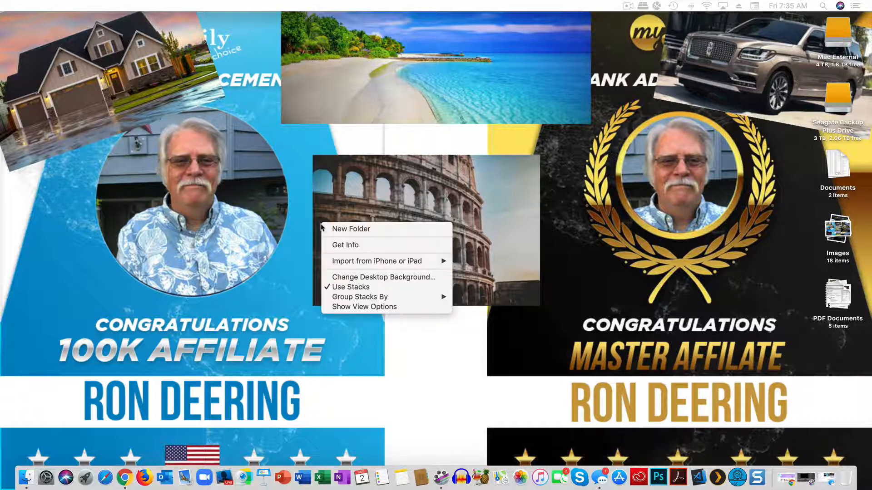
{"action": "left_click", "coordinate": [357, 278]}
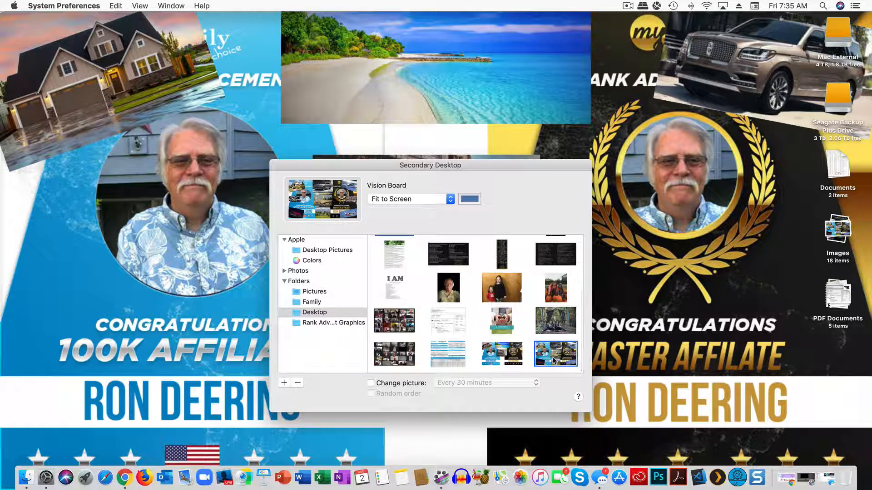
{"action": "left_click", "coordinate": [555, 326]}
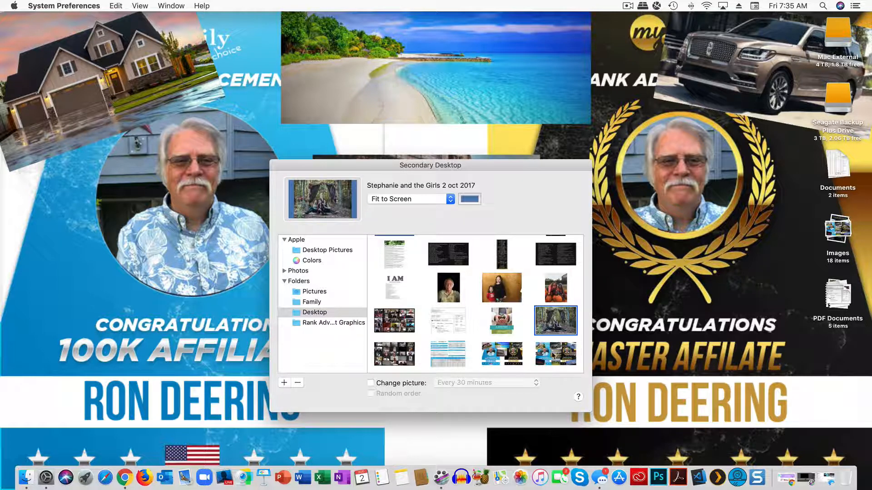
{"action": "left_click", "coordinate": [554, 355]}
{"action": "left_click_drag", "start_coordinate": [467, 167], "coordinate": [871, 205]}
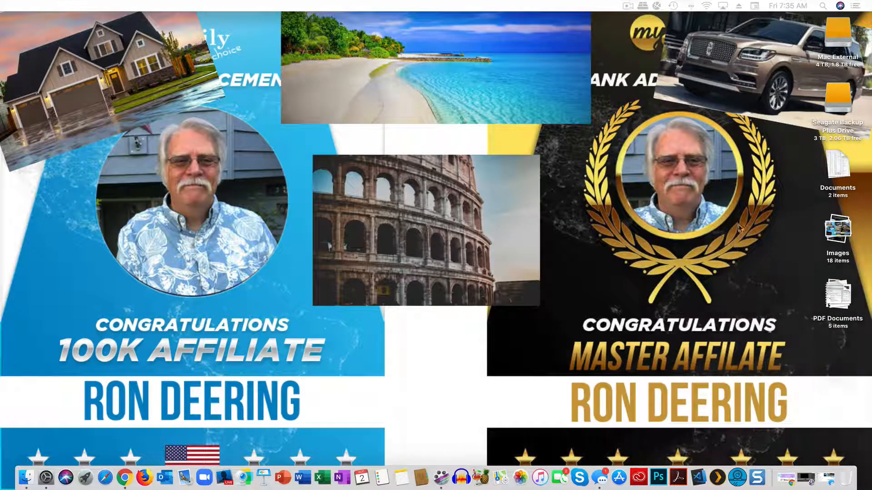
{"action": "scroll", "coordinate": [446, 317], "scroll_direction": "down", "scroll_amount": 1}
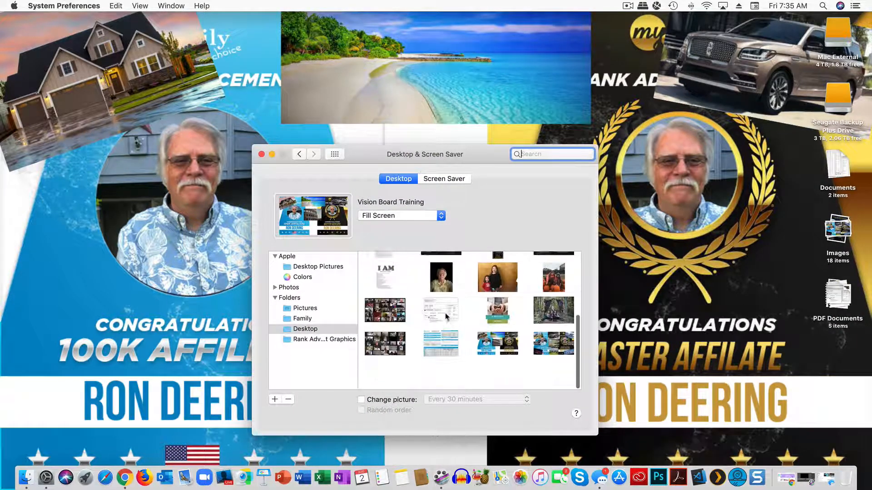
Step: Apply the newest Vision Board collage, then reopen settings and choose the IMG_0919 (2) family photo
{"action": "left_click", "coordinate": [554, 370]}
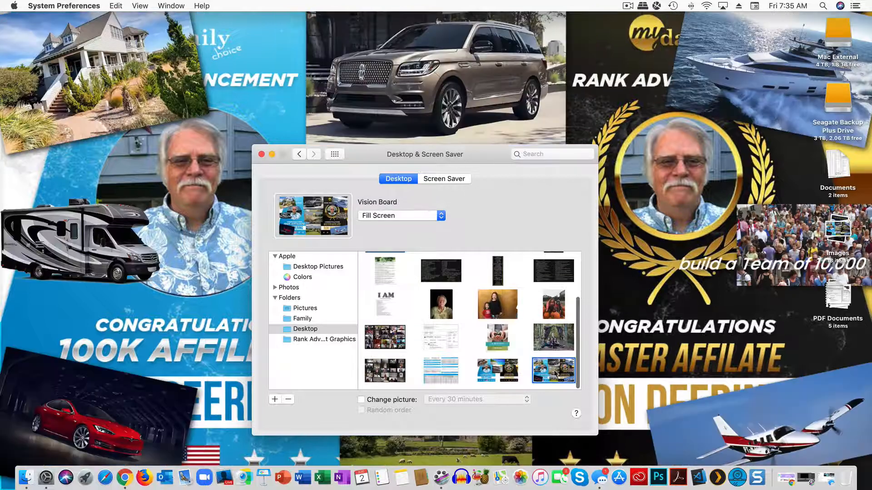
{"action": "left_click", "coordinate": [262, 154]}
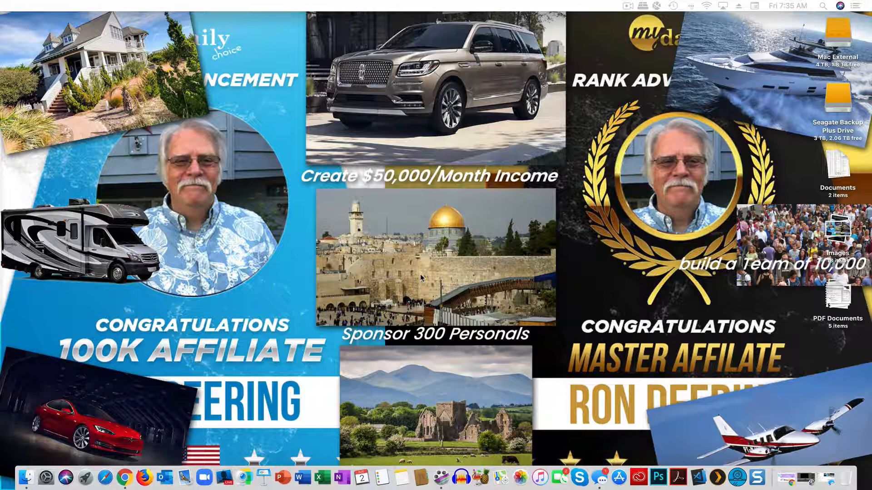
{"action": "right_click", "coordinate": [285, 269]}
{"action": "left_click", "coordinate": [314, 322]}
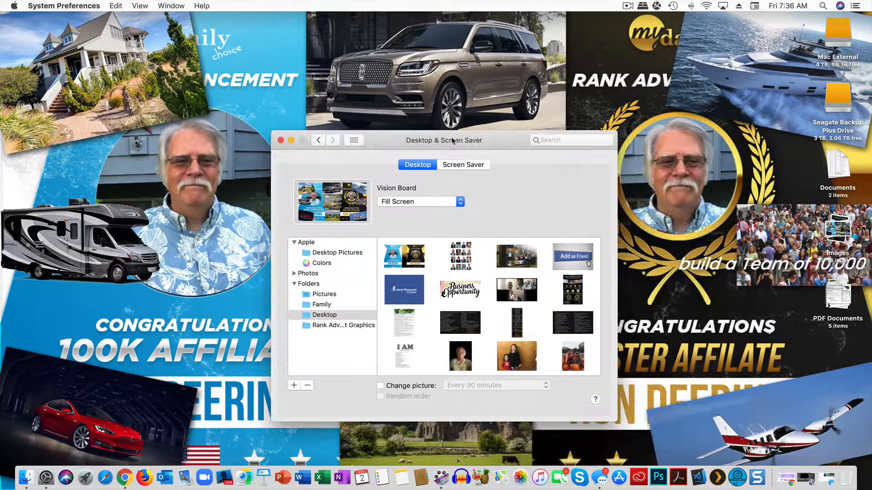
{"action": "scroll", "coordinate": [532, 340], "scroll_direction": "down", "scroll_amount": 3}
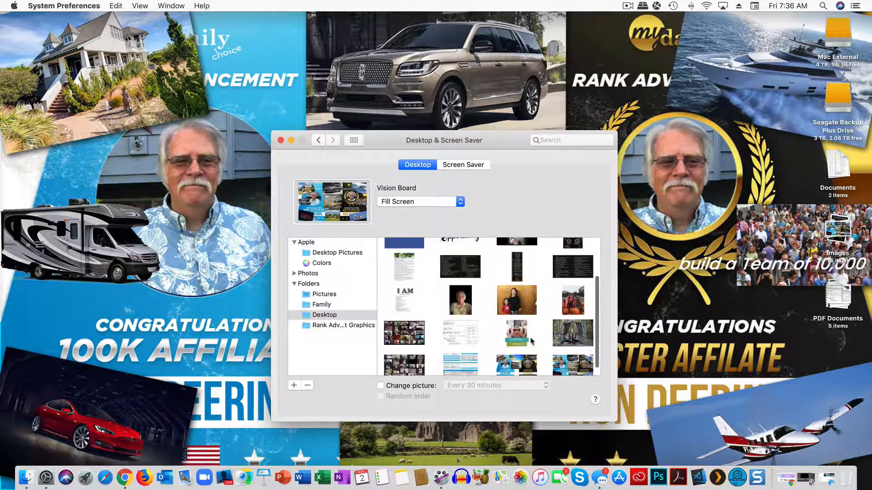
{"action": "left_click", "coordinate": [517, 306]}
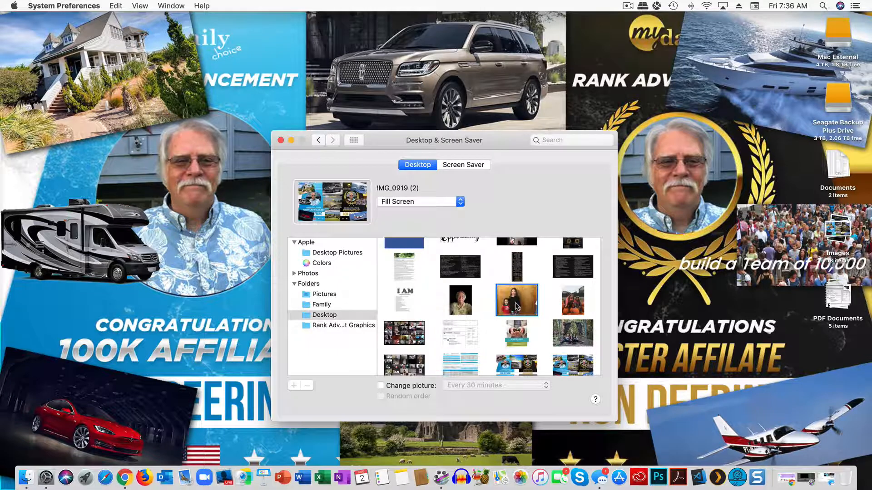
Step: Close the Desktop & Screen Saver window, leaving IMG_0919 (2) as the wallpaper
{"action": "left_click", "coordinate": [280, 140]}
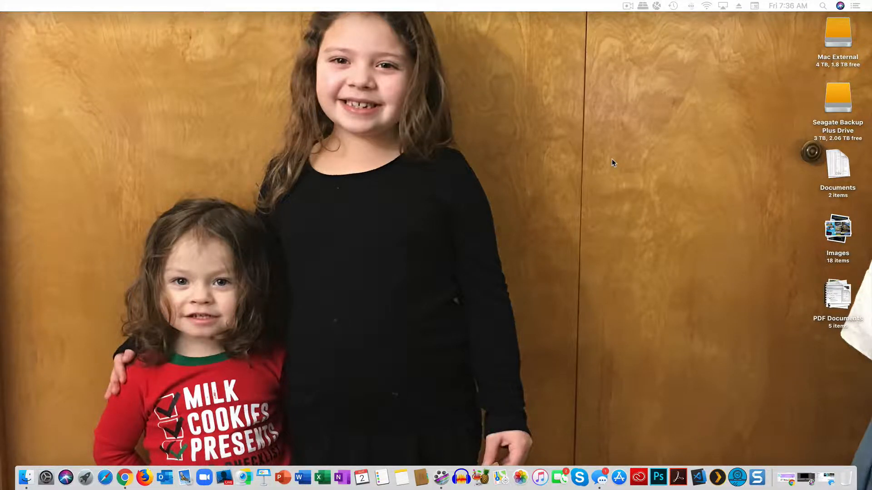
{"action": "left_click", "coordinate": [627, 7]}
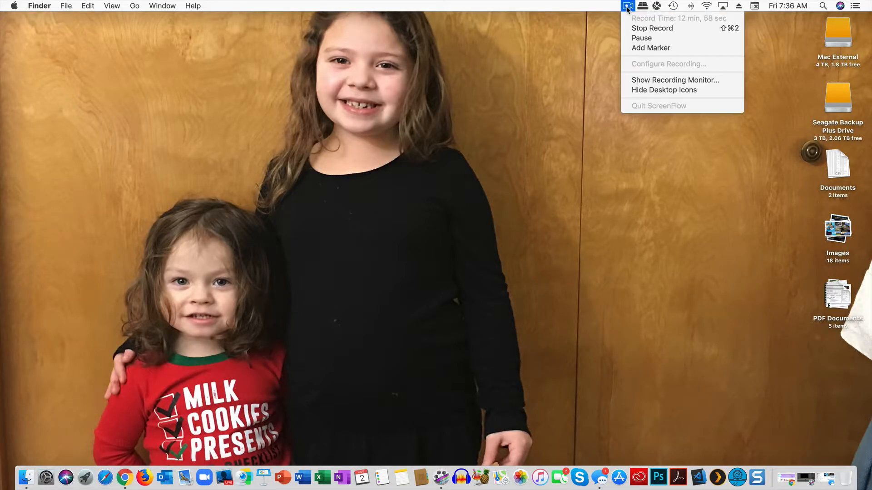